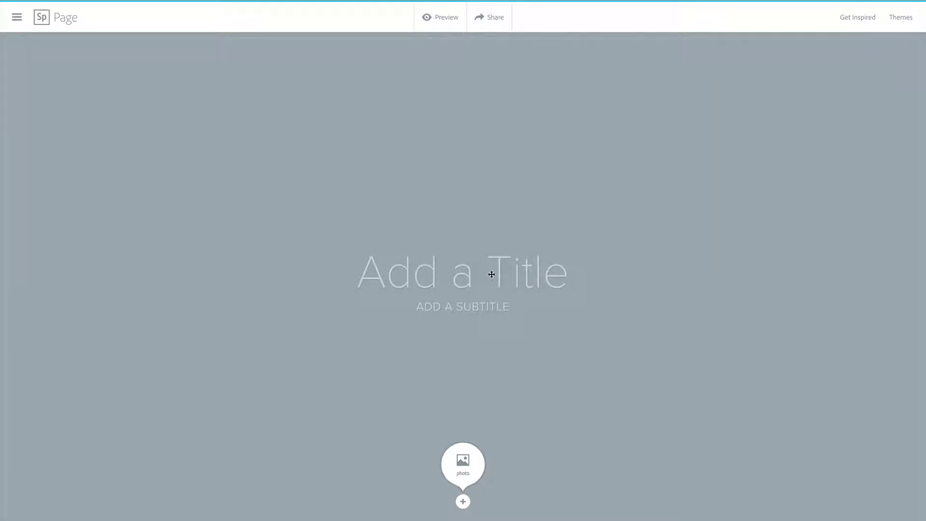
Enter Galaxies as the page title and IN THE UNIVERSE as its subtitle
left_click(466, 274)
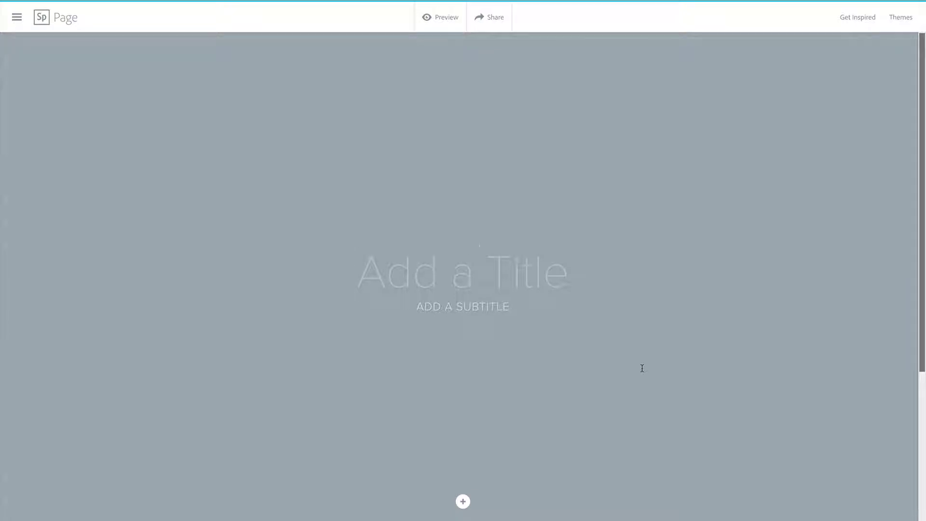
type("Galaxies")
key("Return")
type("IN THE UNN")
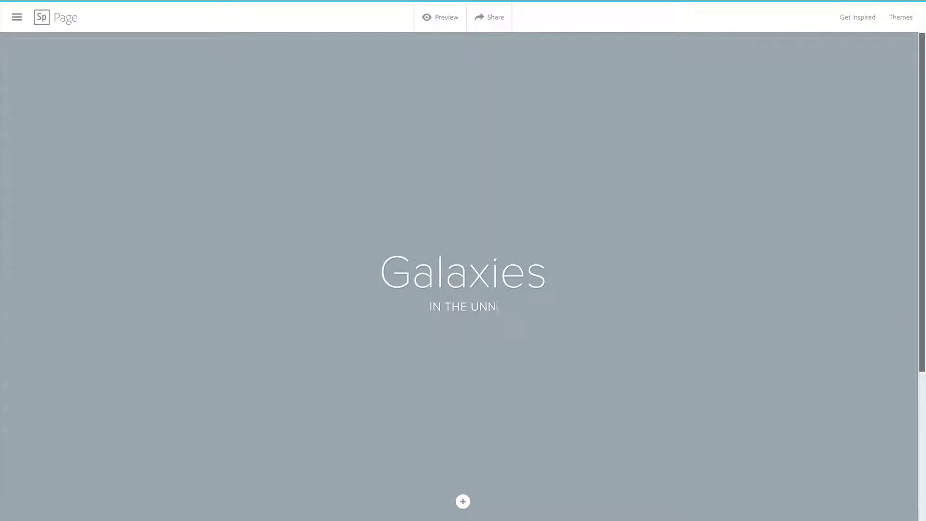
key("BackSpace")
type("IVERSE")
left_click(638, 389)
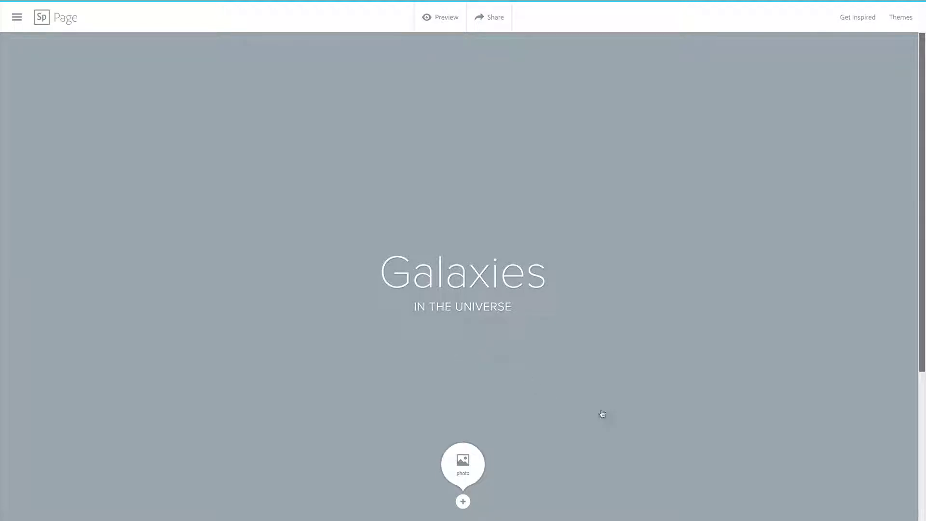
Search the online photos for andromeda and set a photo of the Andromeda galaxy as the title background
left_click(463, 464)
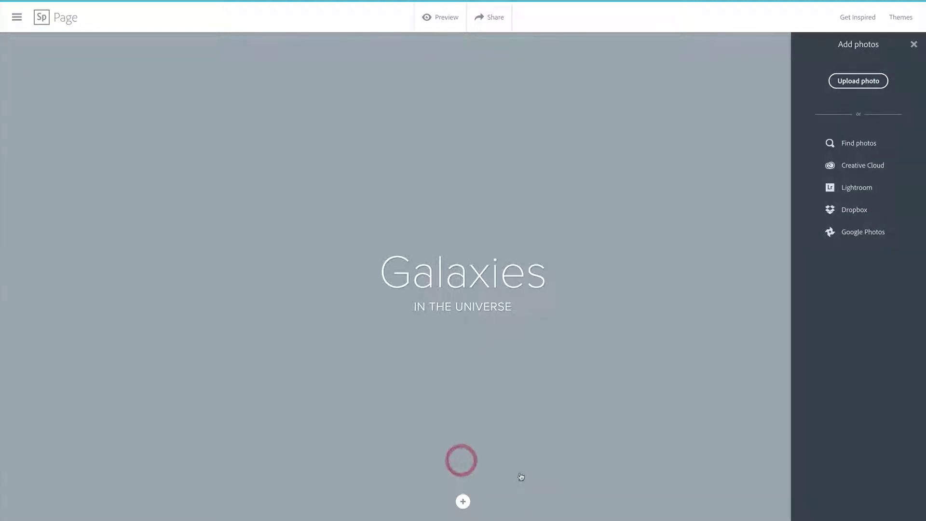
left_click(855, 145)
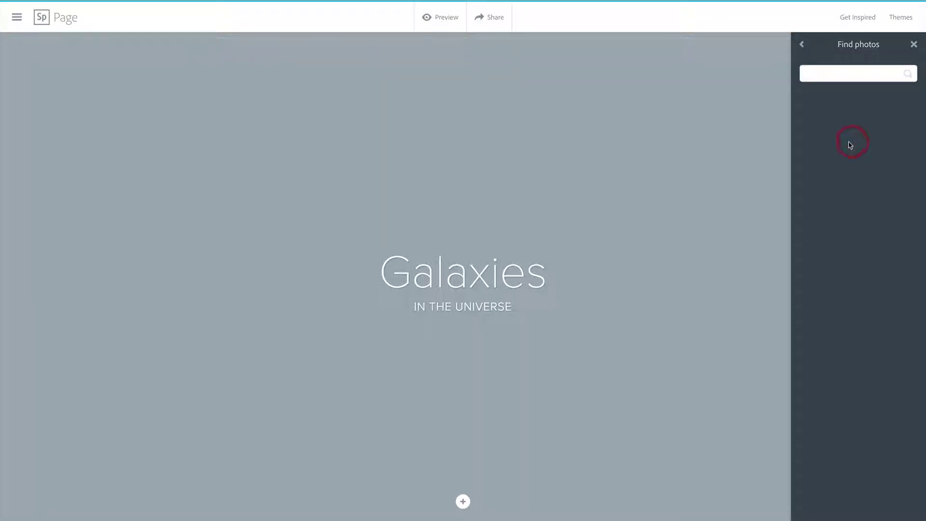
left_click(839, 73)
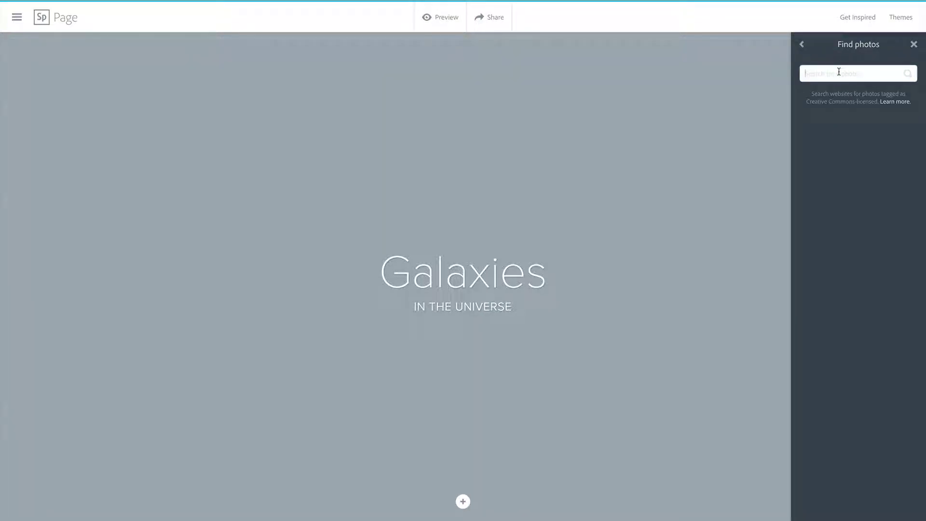
type("andromeda")
key("Return")
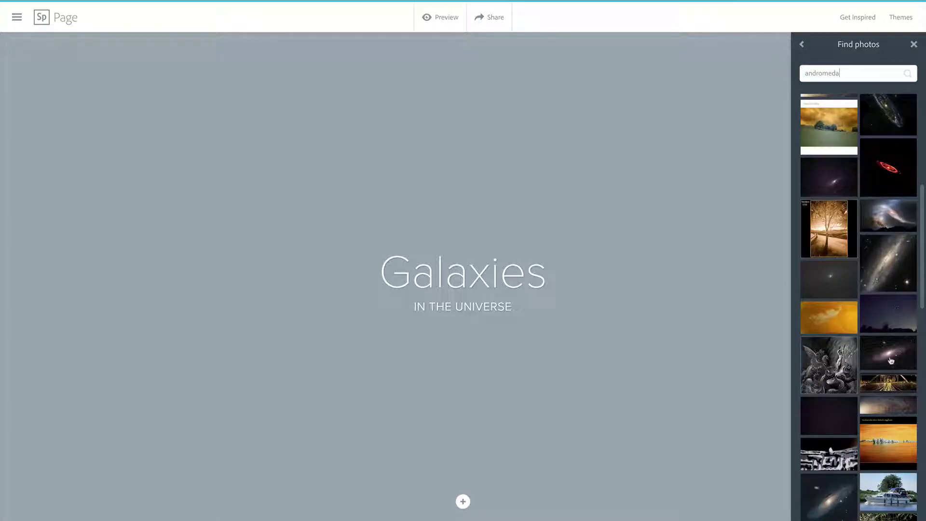
left_click(826, 499)
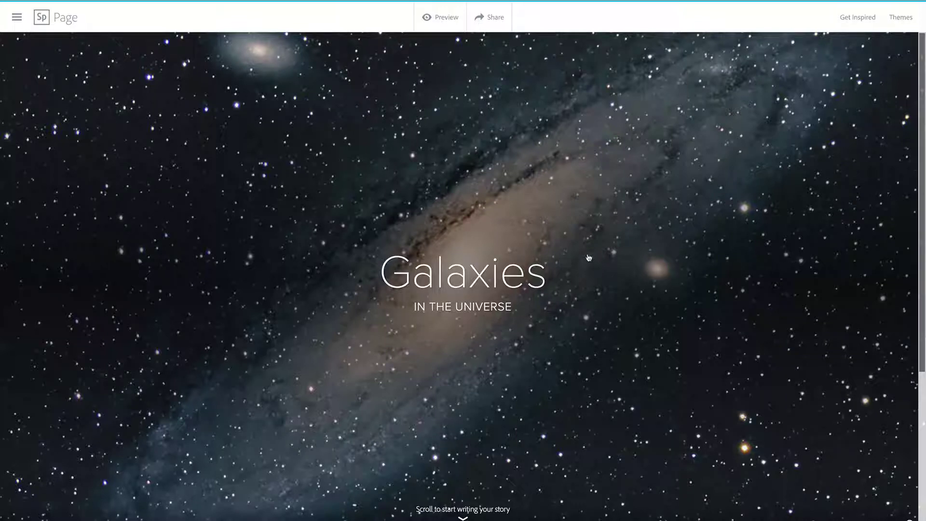
Add a text block below the title section and fill it with a paragraph of Lorem ipsum placeholder text
scroll(500, 291, "down", 3)
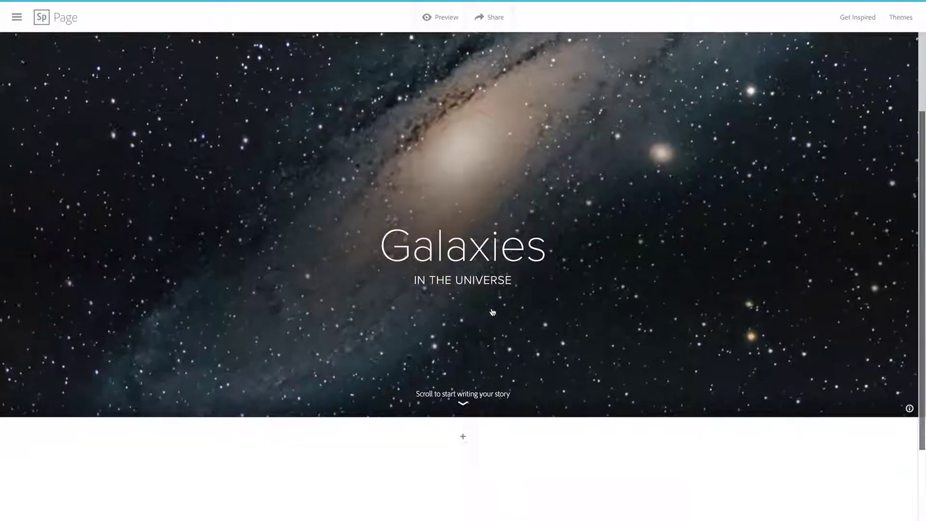
scroll(604, 337, "down", 2)
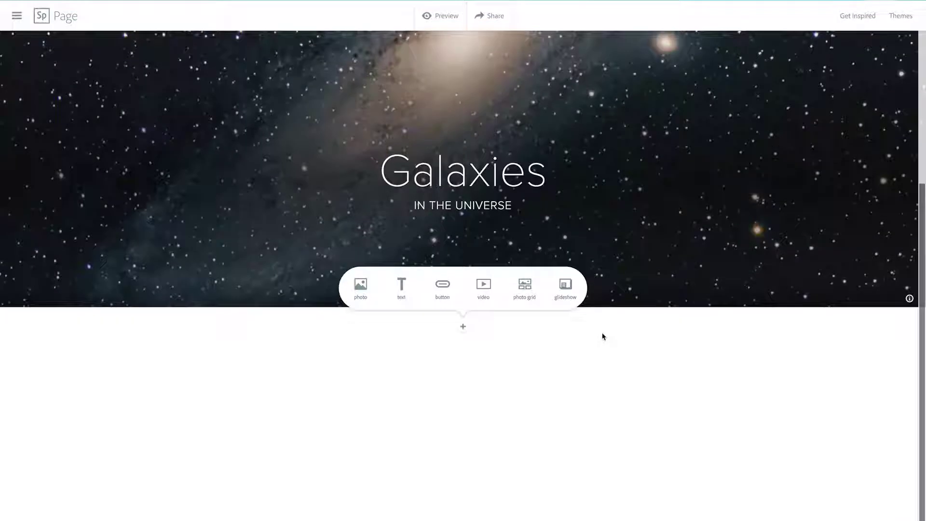
scroll(609, 301, "up", 2)
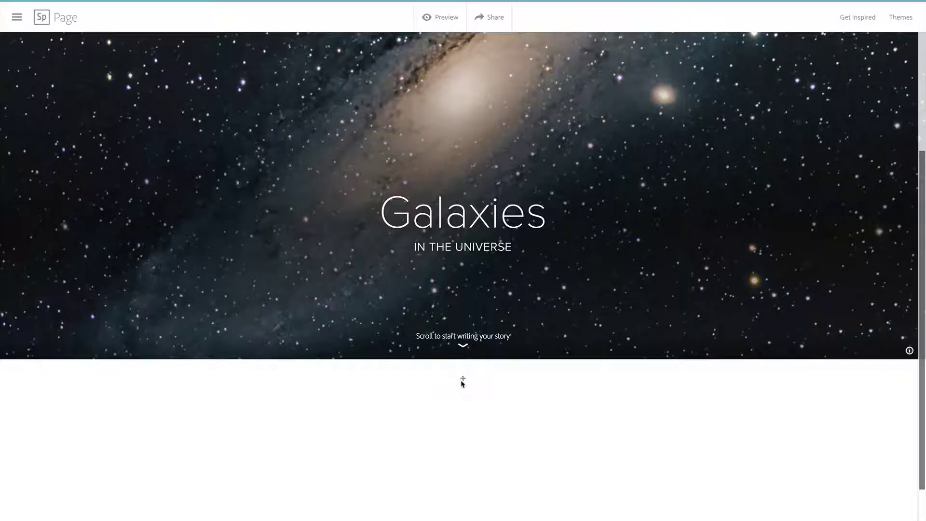
scroll(552, 396, "down", 2)
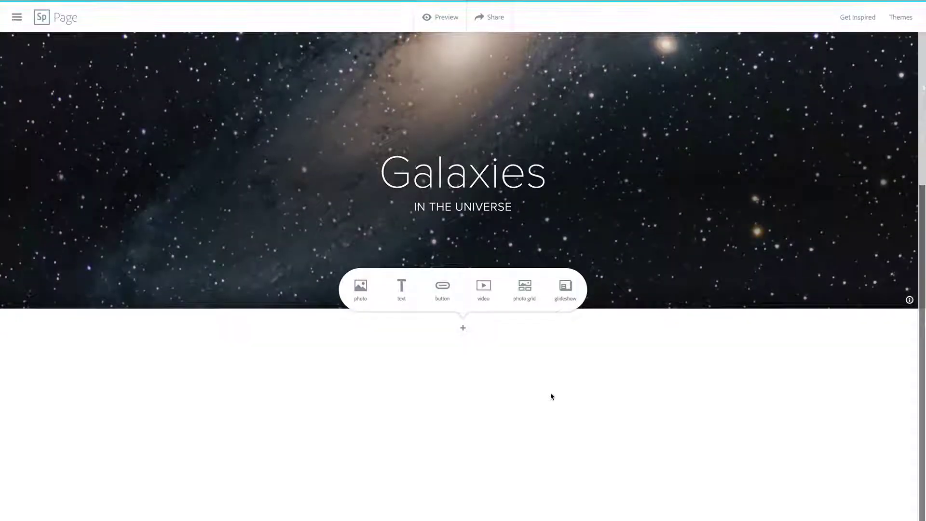
left_click(402, 288)
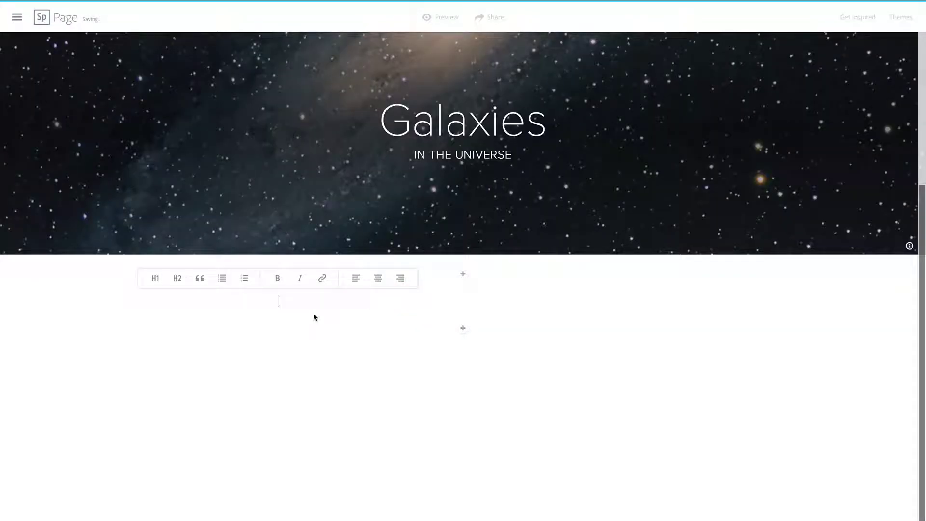
type("Lorem ipsum dolor sit amet, consectetur adipiscing elit. Nam congue dolor ornare, dictum ipsum vel, consectetur diam. Vestibulum ante ipsum primis in faucibus orci luctus et ultrices posuere cubilia Curae; Donec tellus urna, auctor euismod enim convallis, commodo vestibulum nunc. Morbi eget justo quis sapien hendrerit auctor non nec dui. Pellentesque facilisis nunc vestibulum augue venenatis pretium. Nullam eu est sed ipsum pellentesque auctor. In sit amet nibh sed felis gravida consequat. Proin fringilla consectetur mauris eget mattis. Curabitur sit amet ultrices tortor, eu pharetra nisi. Aliquam aliquet est vitae nunc rhoncus, at feugiat diam dignissim. Etiam ut ante consequat libero accumsan porttitor auctor eu massa. Suspendisse convallis vestibulum turpis, at sagittis dui tempor at. Nulla finibus aliquam congue. Pellentesque hendrerit nulla id urna maximus, condimentum luctus tortor dictum.")
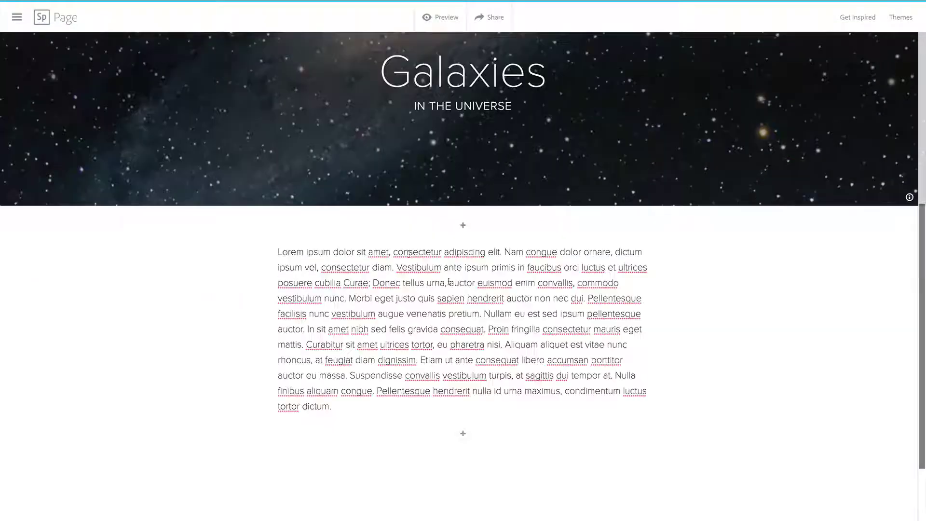
Try the H1 and H2 heading styles on the Lorem ipsum paragraph, returning it to normal text after each
left_click(406, 285)
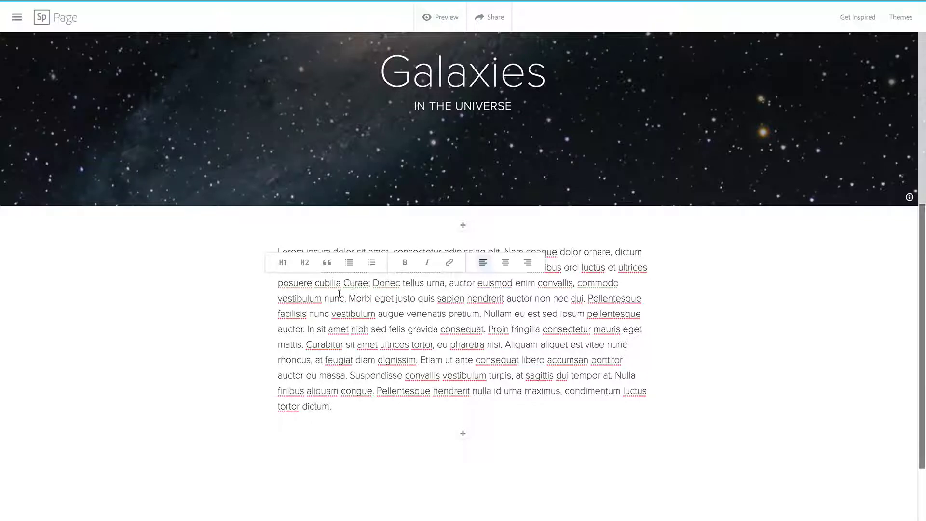
left_click(283, 263)
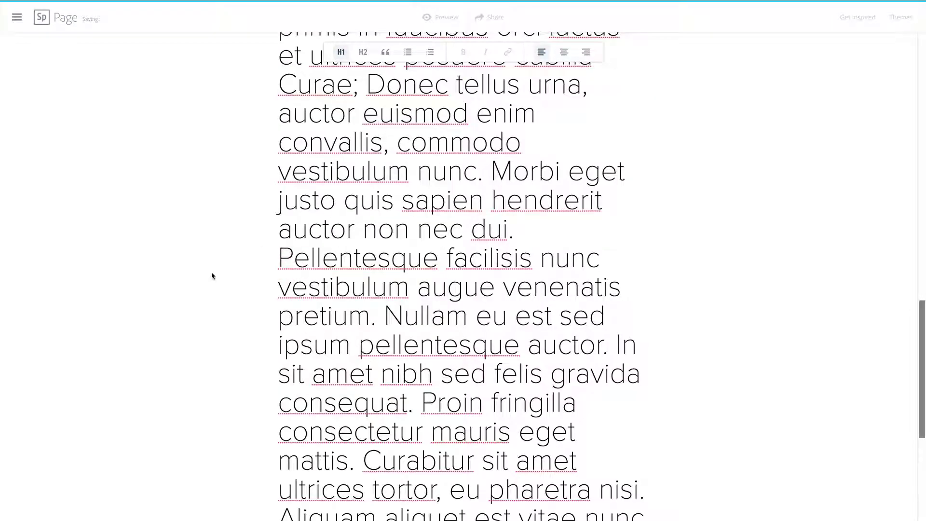
scroll(212, 276, "down", 4)
scroll(212, 276, "down", 3)
scroll(212, 276, "up", 15)
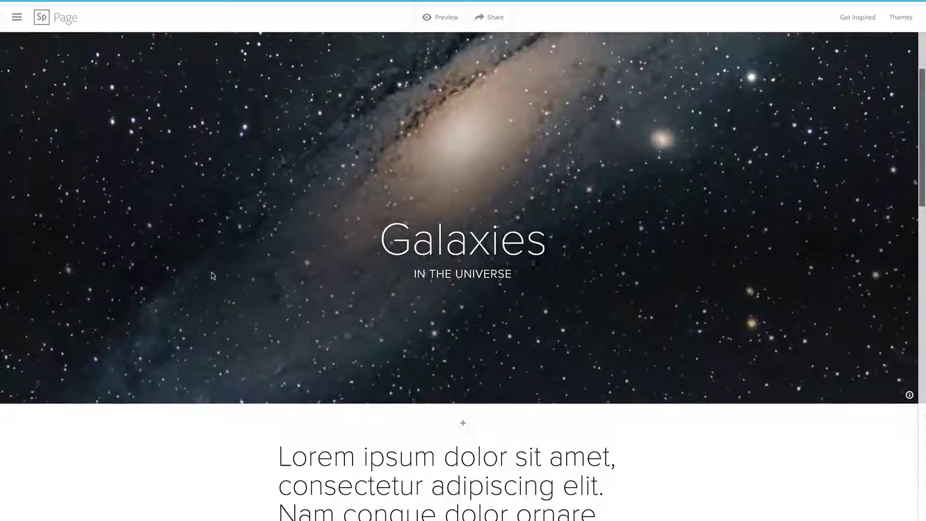
scroll(212, 276, "down", 7)
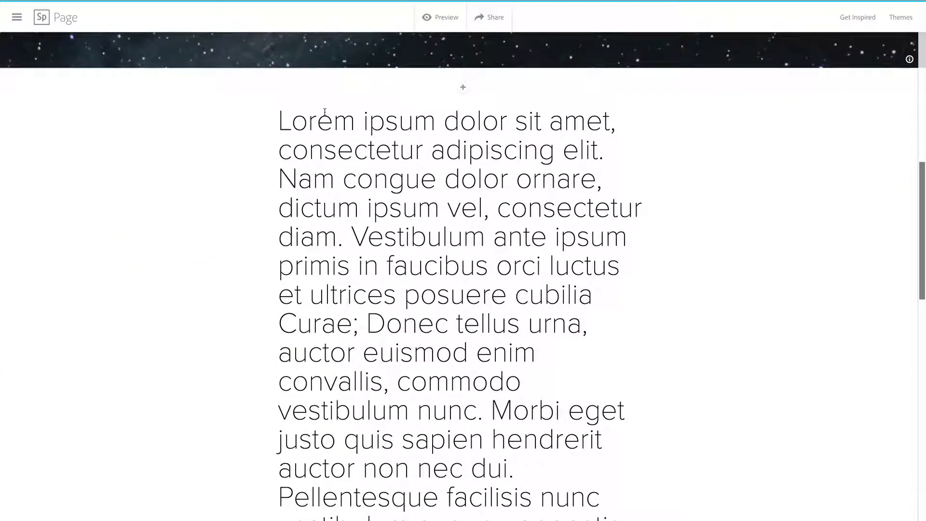
left_click(309, 124)
left_click(187, 90)
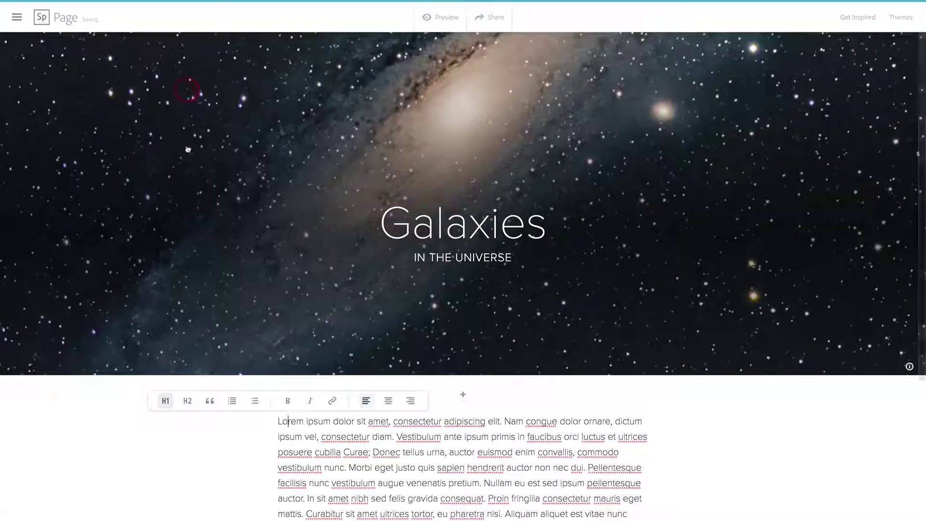
left_click(188, 401)
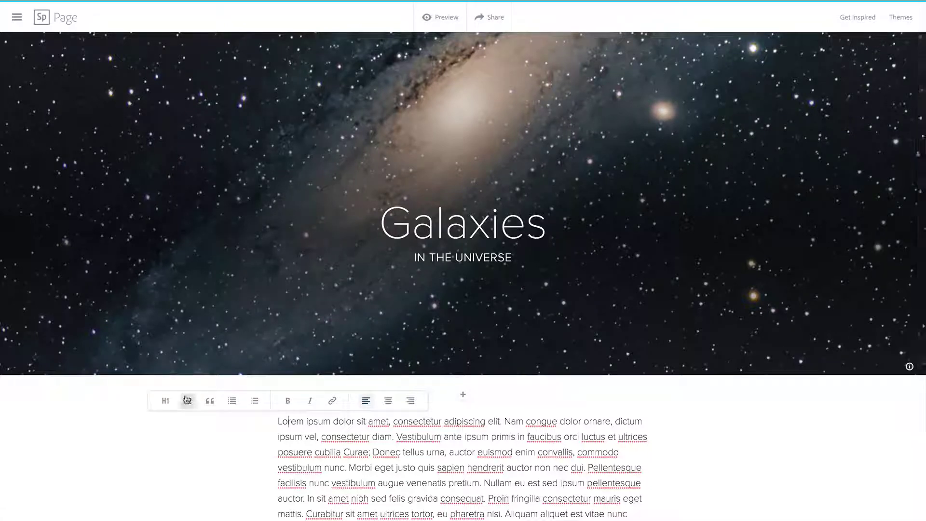
left_click(192, 372)
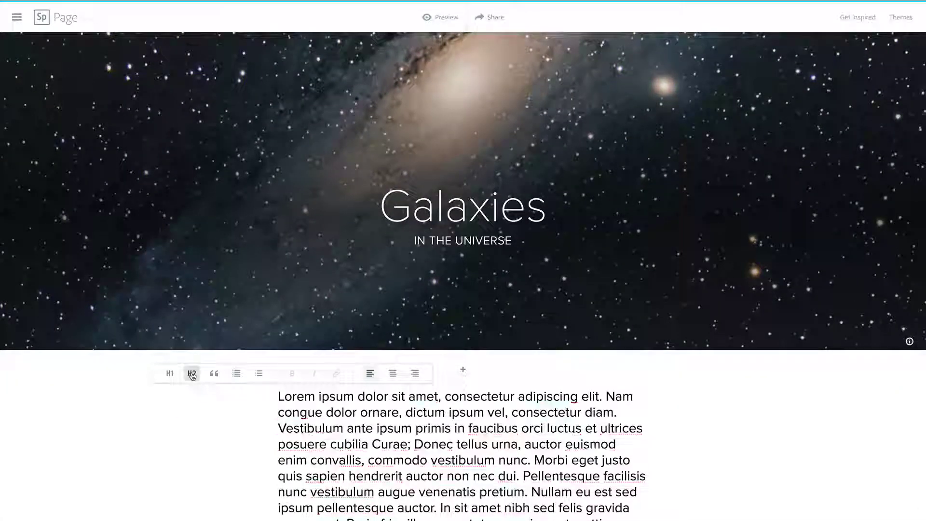
Try bold, italic and link formatting on the paragraph's first word, Lorem, and leave the word unformatted
left_click(288, 401)
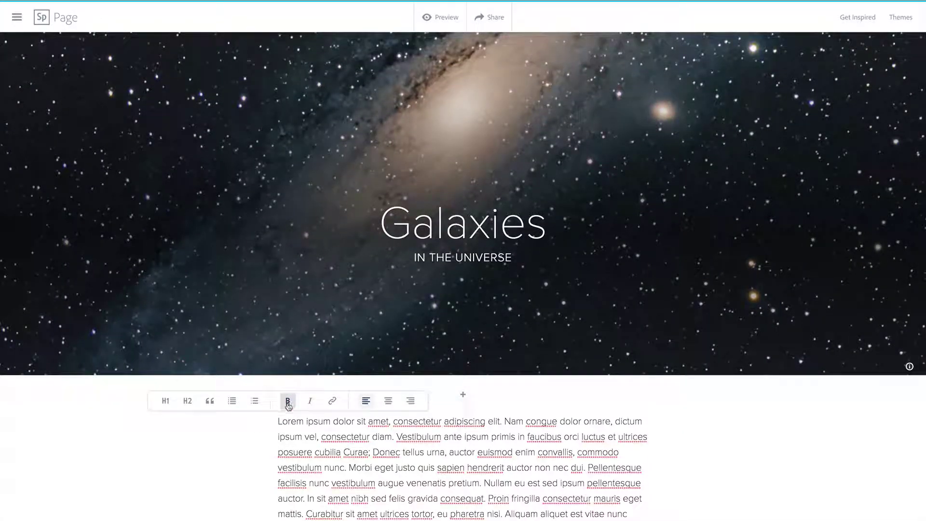
double_click(290, 421)
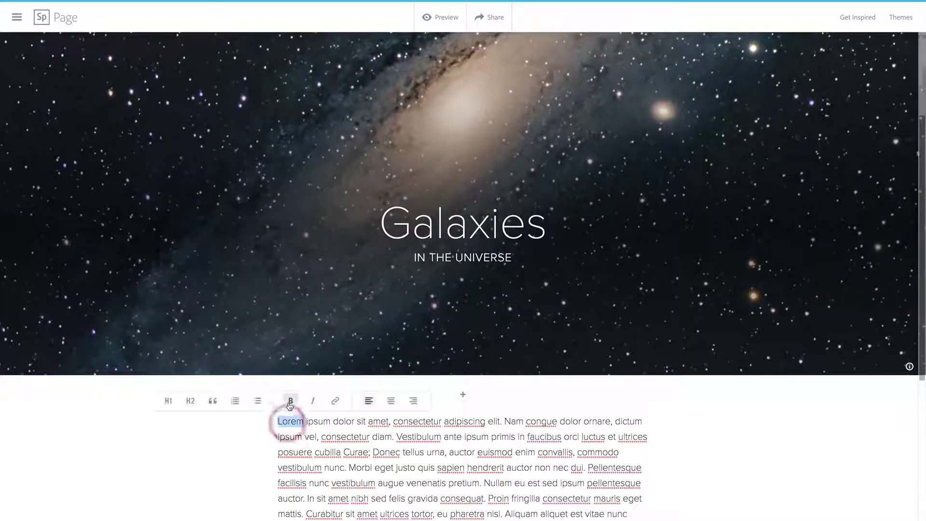
left_click(290, 402)
left_click(290, 402)
left_click(315, 403)
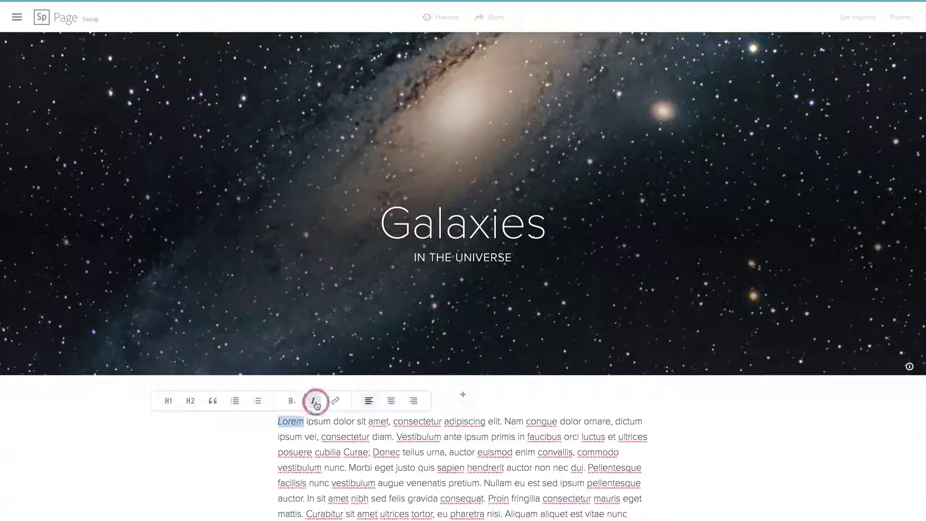
left_click(335, 401)
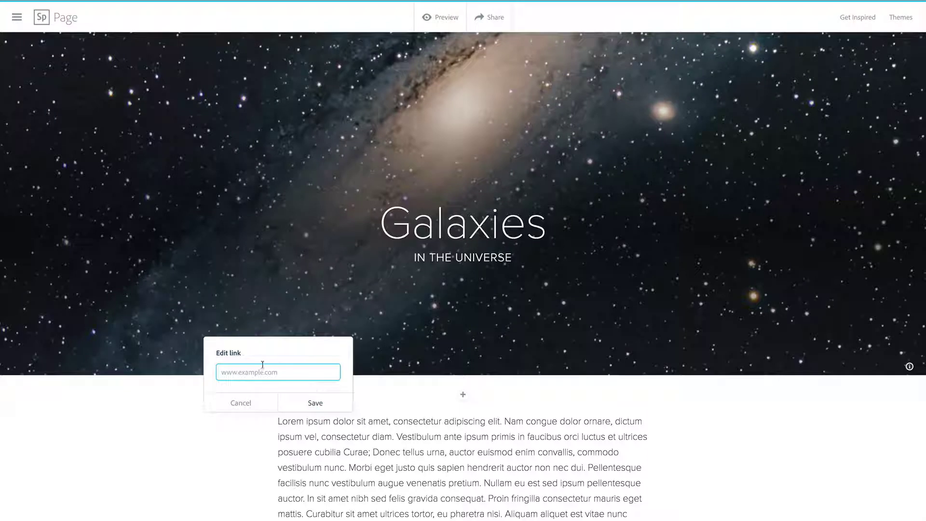
left_click(256, 403)
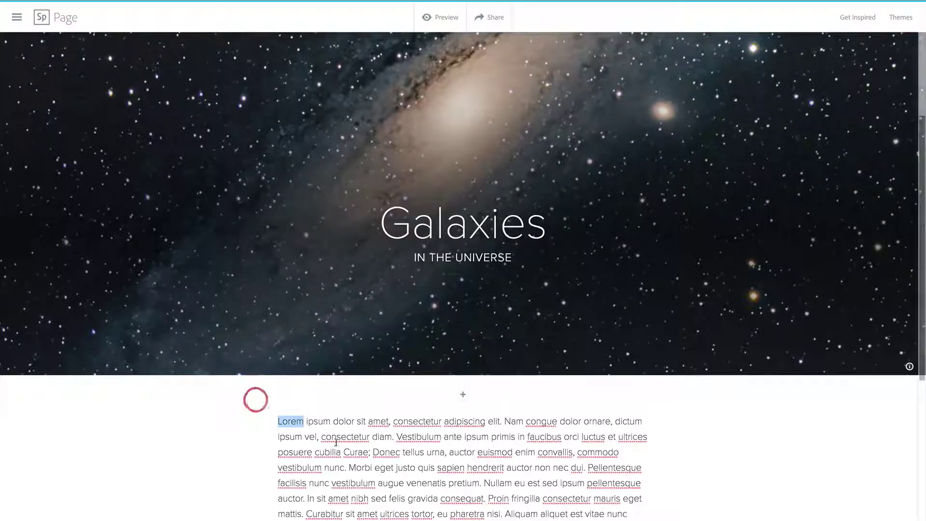
left_click(306, 421)
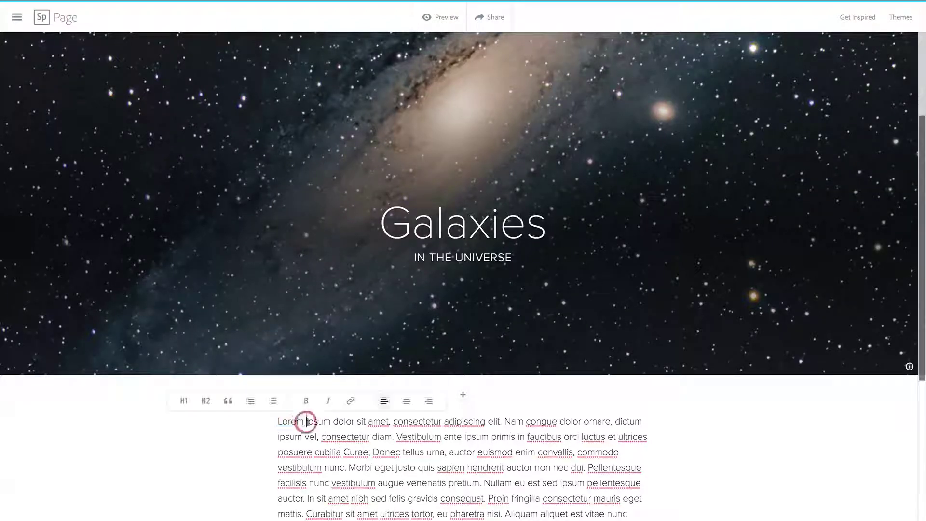
Insert a photo below the paragraph by searching for hubble telescope and choosing the picture of the telescope above Earth
scroll(488, 438, "down", 3)
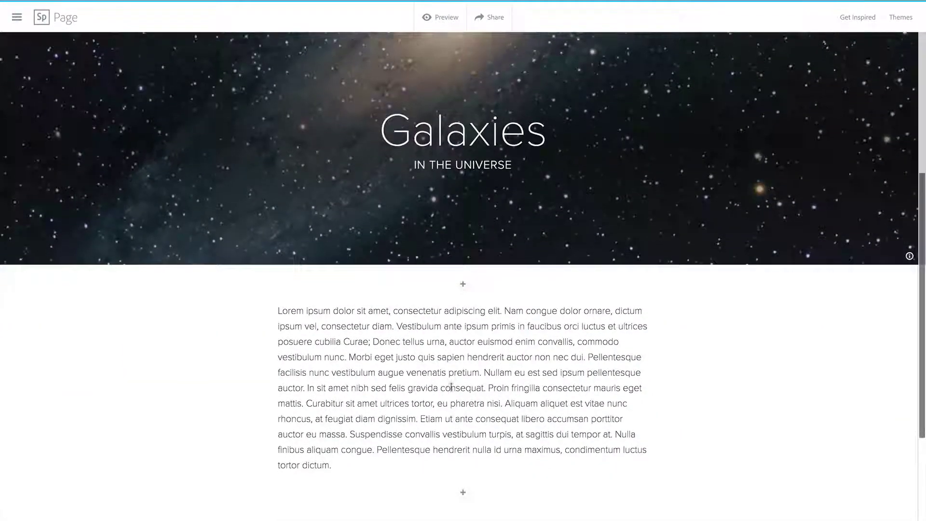
scroll(458, 434, "down", 1)
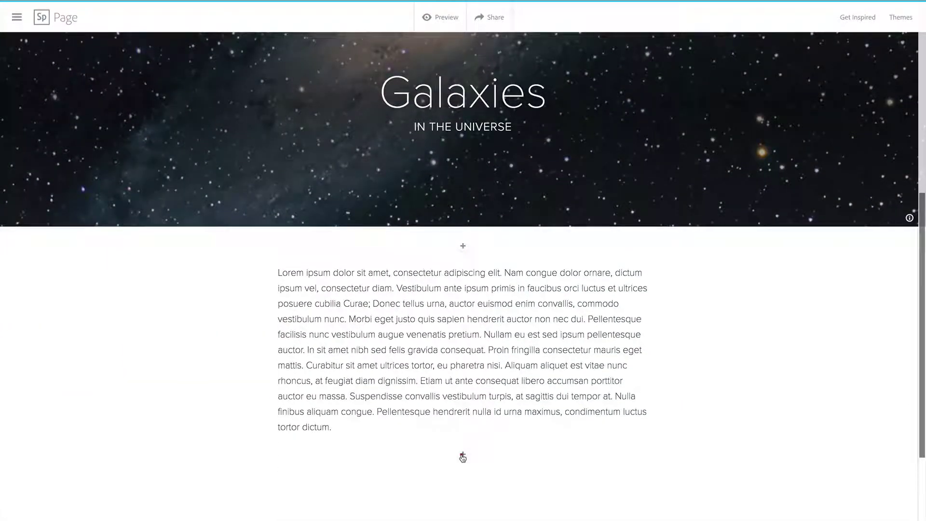
left_click(462, 457)
left_click(362, 414)
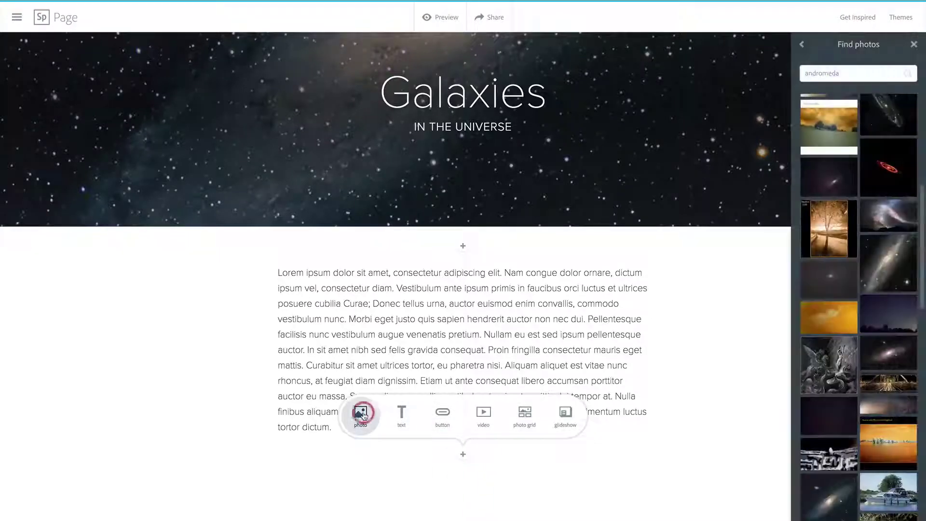
type("hubble telescope")
key("Return")
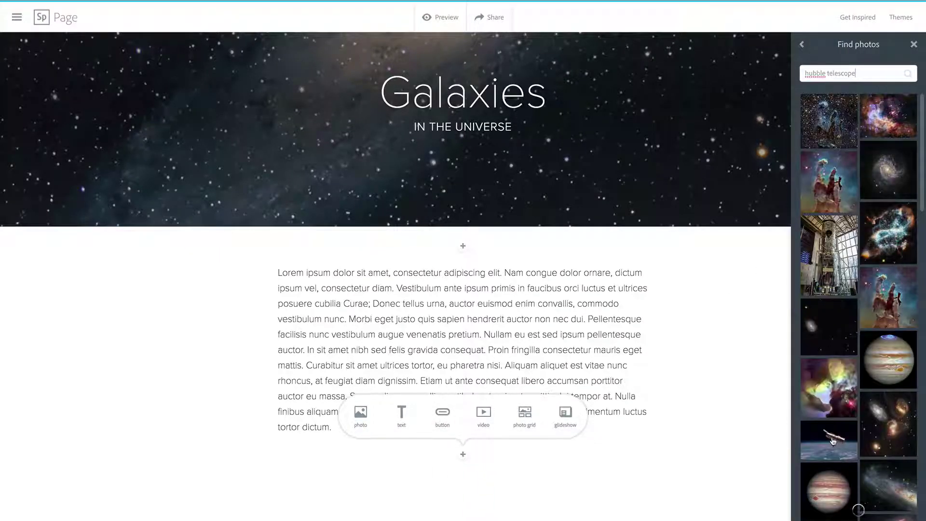
left_click(834, 440)
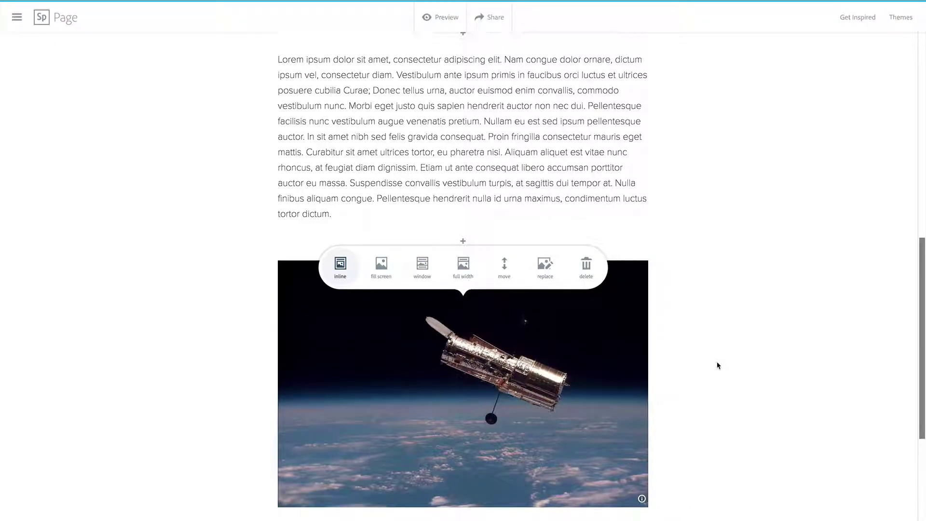
Change the Hubble telescope photo's layout from inline to fill screen
scroll(718, 365, "down", 3)
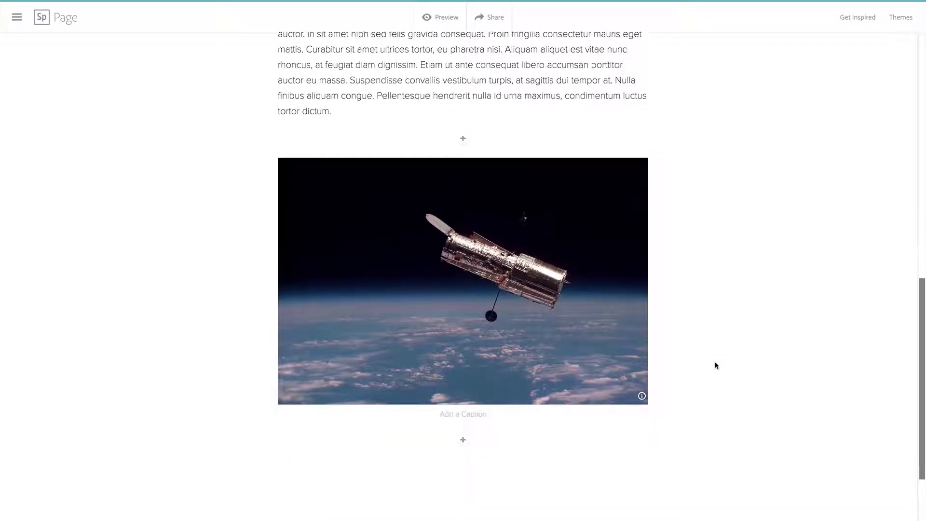
left_click(492, 281)
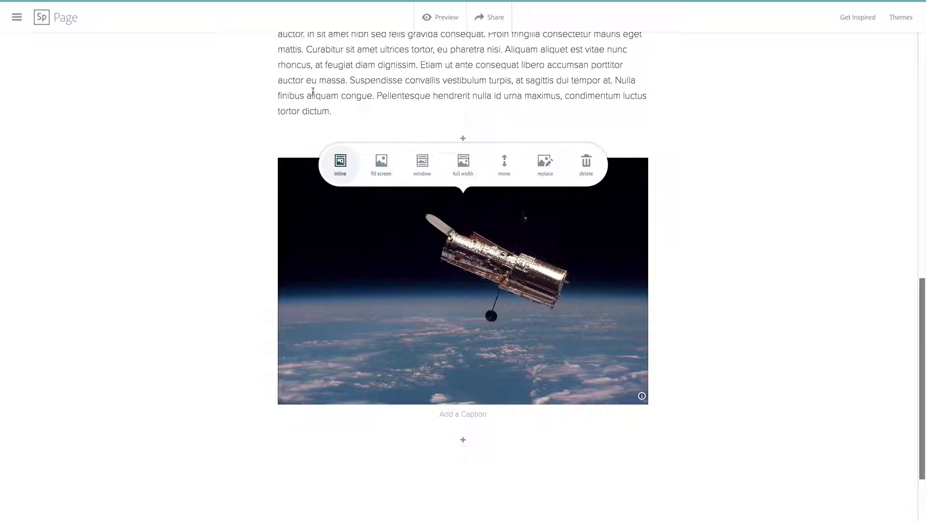
left_click(385, 166)
scroll(483, 217, "up", 3)
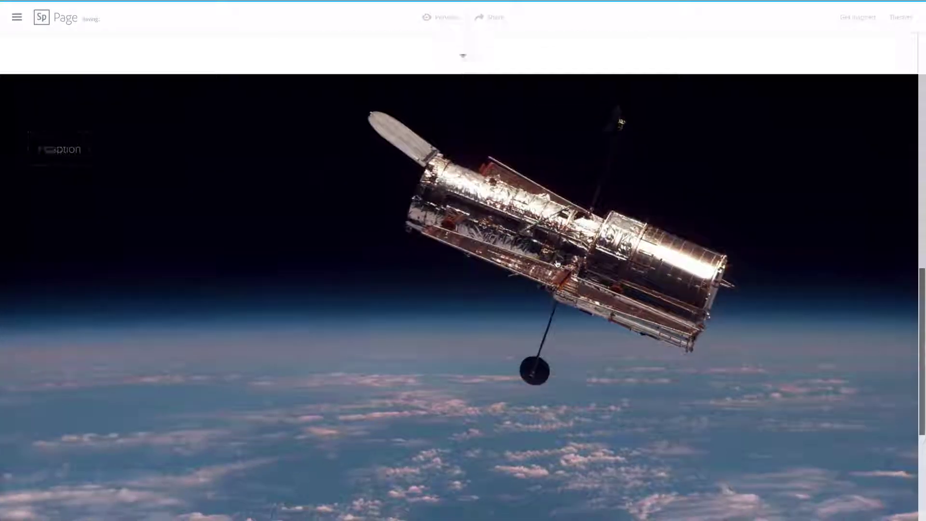
Look over the page from the Galaxies cover through the paragraph to the fill-screen Hubble photo
scroll(557, 264, "up", 10)
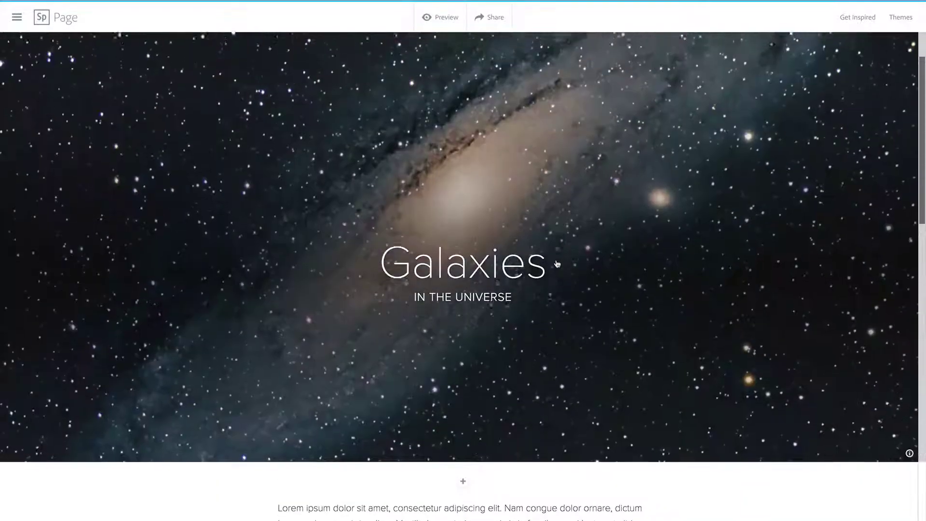
scroll(557, 264, "down", 5)
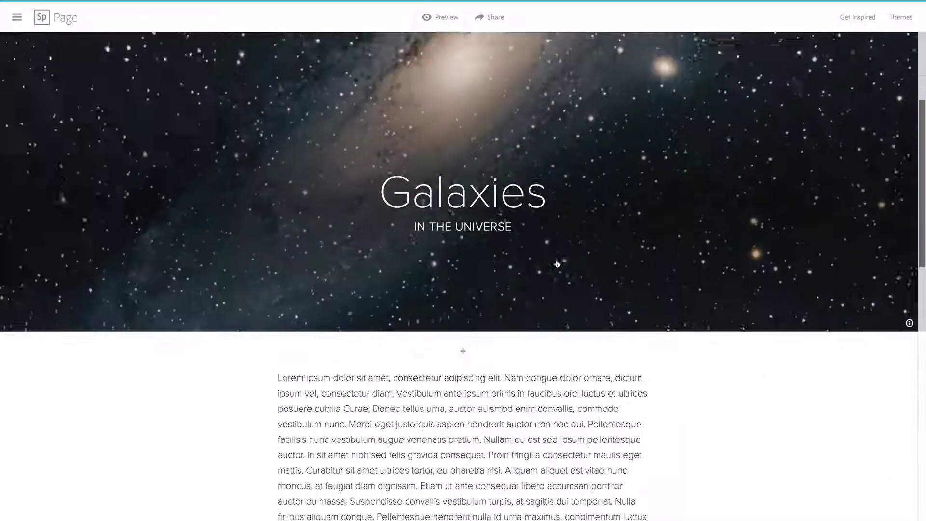
scroll(557, 264, "down", 10)
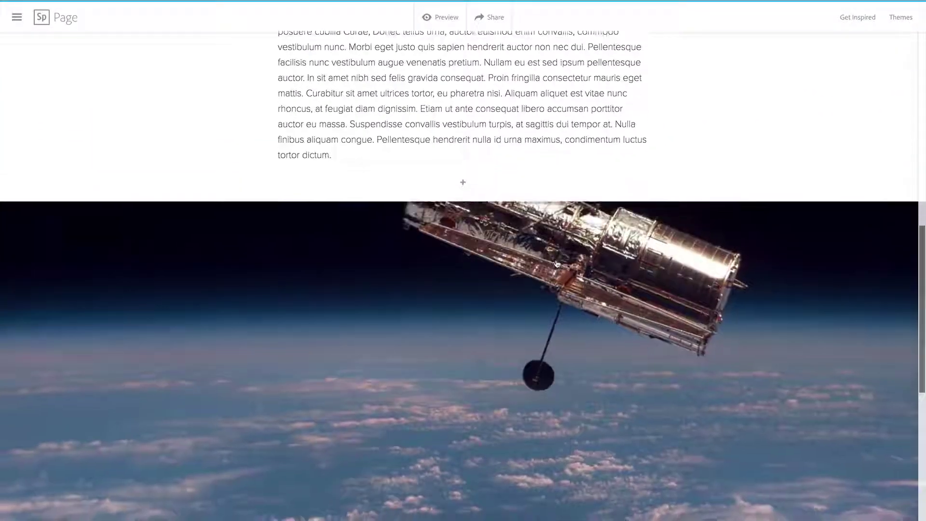
scroll(557, 263, "down", 5)
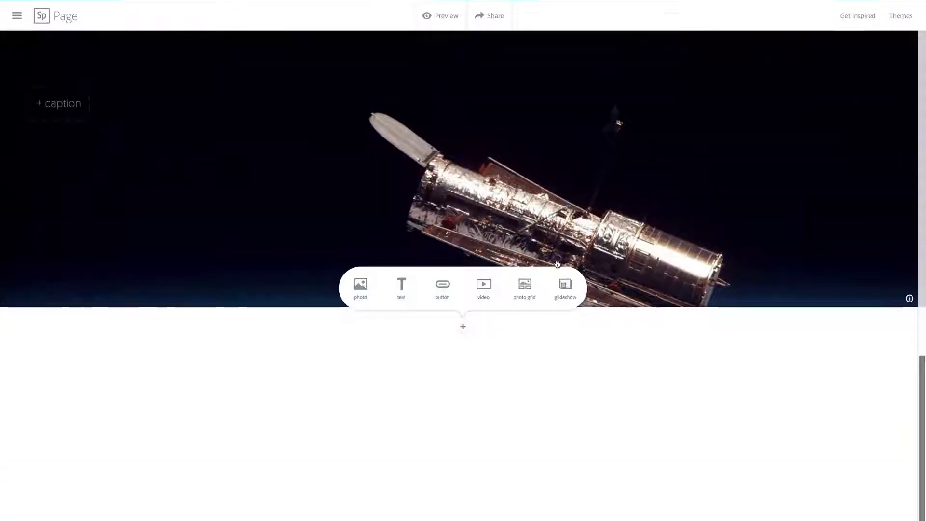
scroll(557, 264, "up", 2)
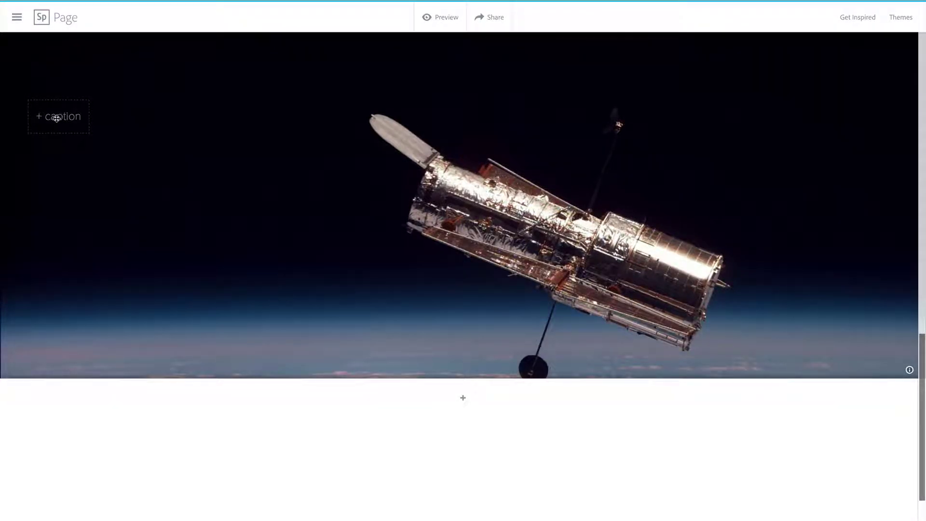
scroll(265, 167, "up", 8)
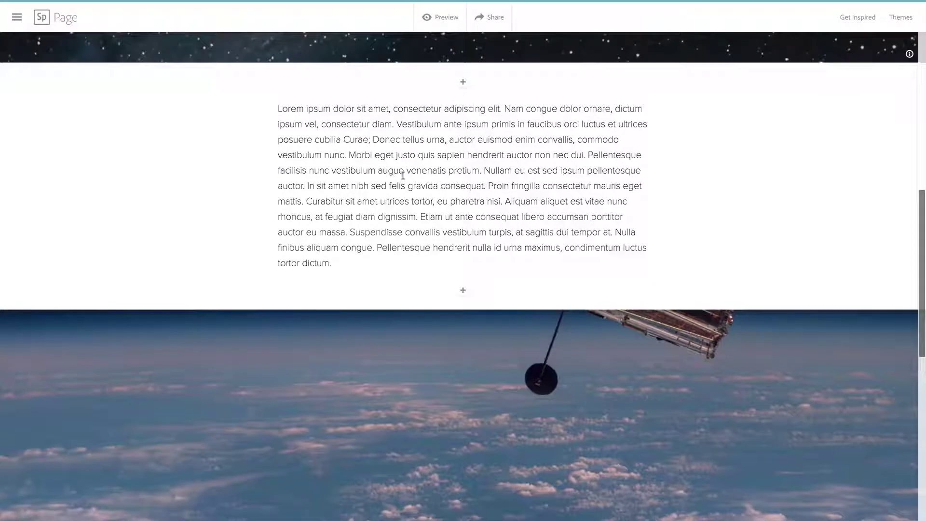
Change the Hubble photo's layout to window and check how it displays against the paragraph
left_click(442, 343)
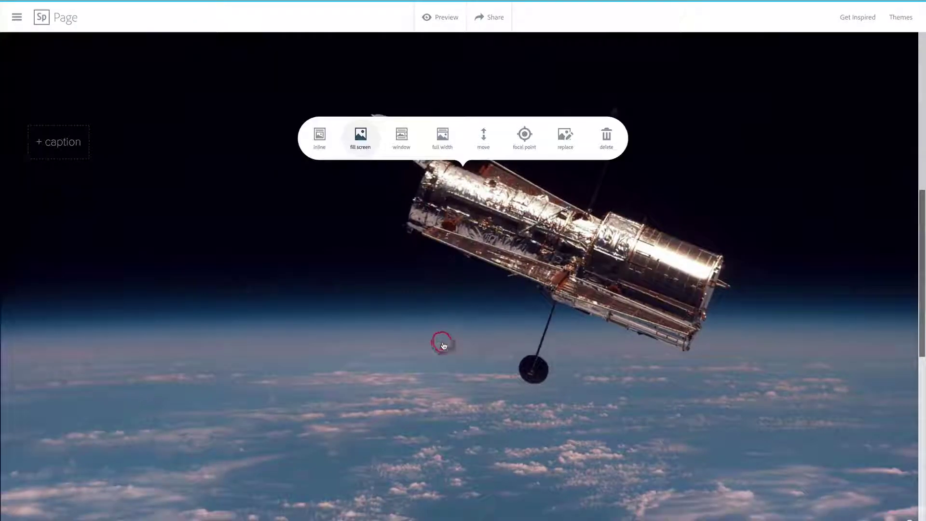
left_click(403, 139)
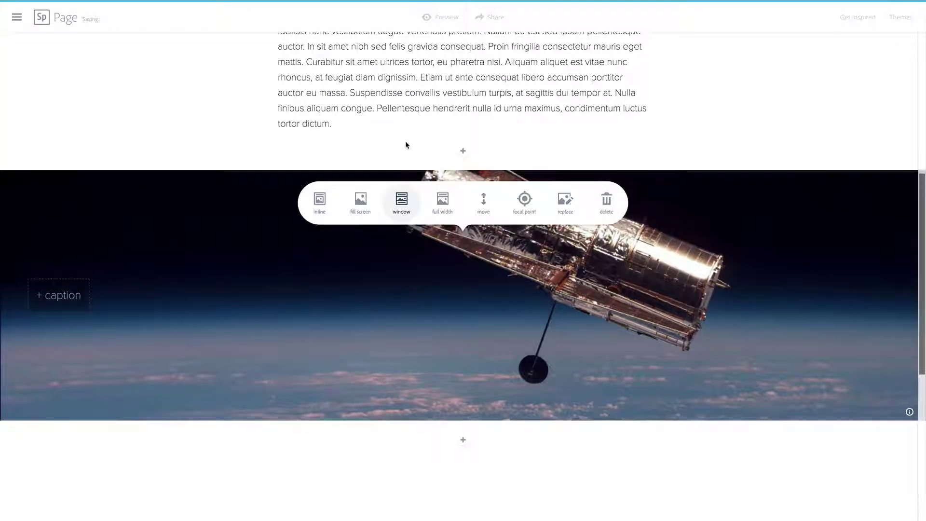
scroll(525, 121, "up", 6)
scroll(525, 120, "down", 6)
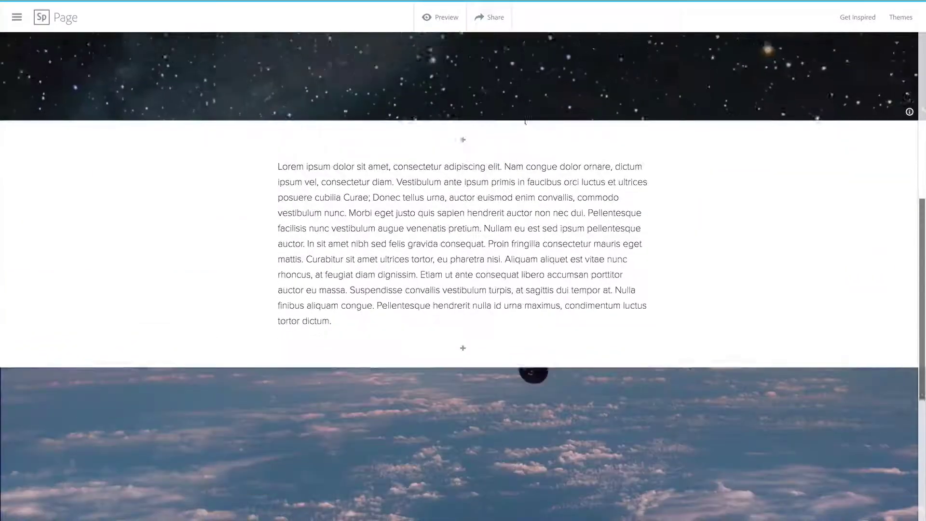
scroll(525, 123, "down", 3)
scroll(525, 124, "up", 6)
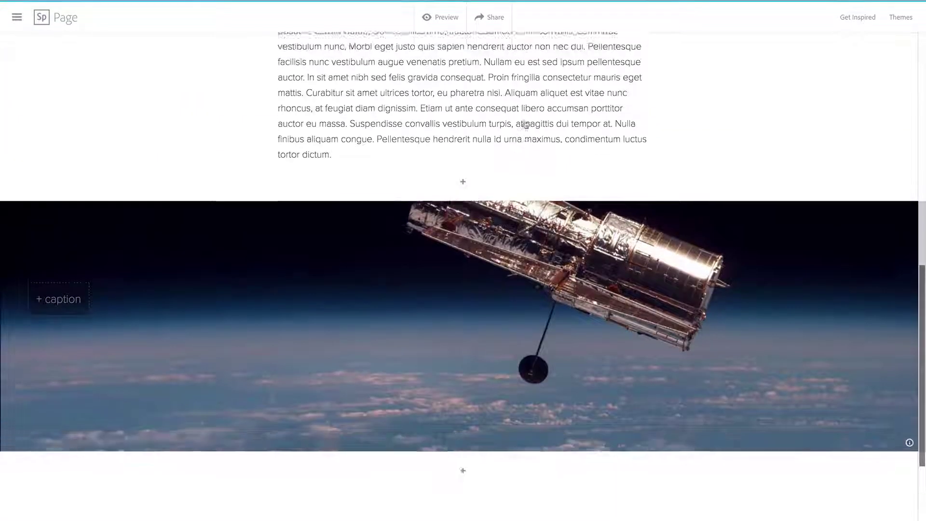
scroll(525, 124, "down", 4)
scroll(525, 124, "up", 1)
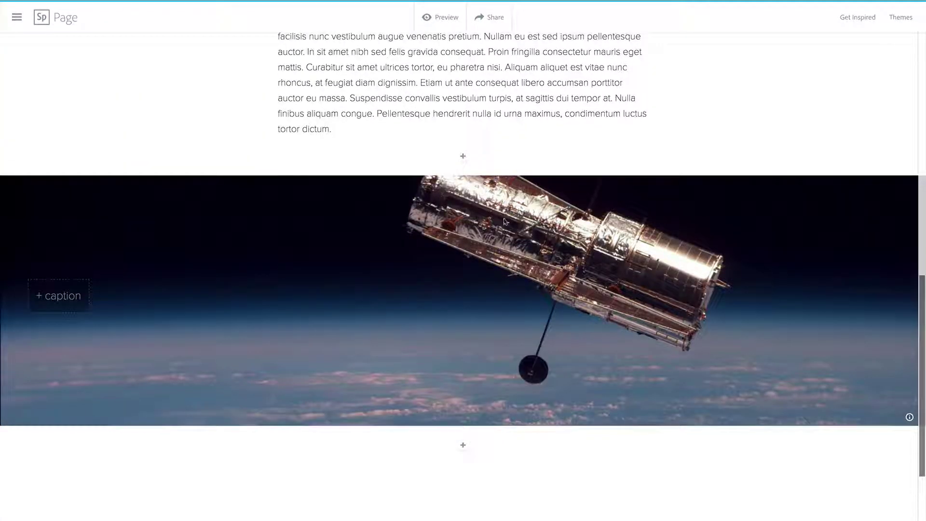
Switch the Hubble photo to the full width layout and review the whole picture on the page
mouse_move(498, 293)
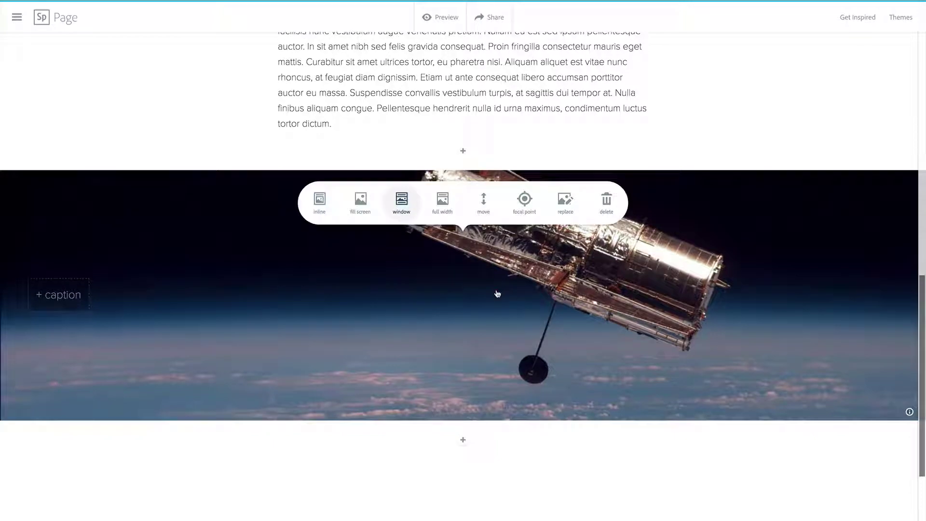
left_click(443, 200)
scroll(453, 312, "up", 5)
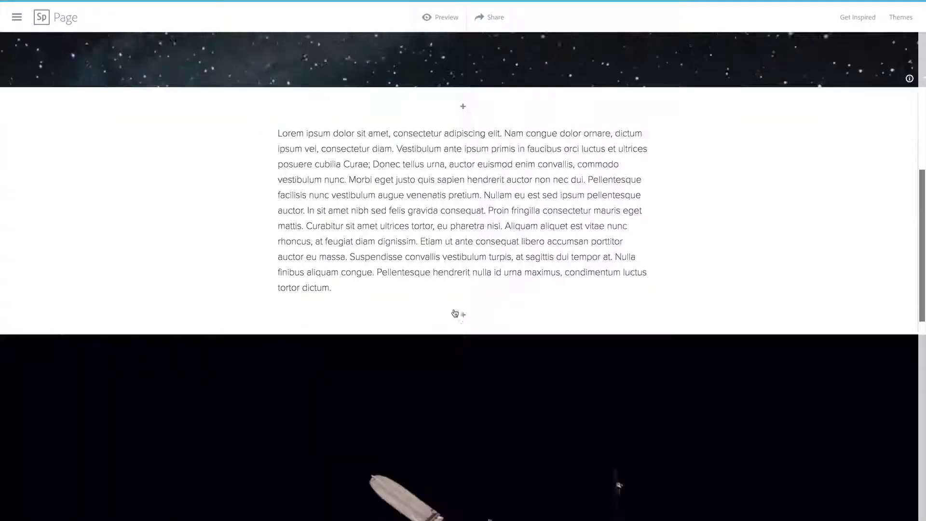
scroll(454, 312, "down", 10)
scroll(455, 313, "down", 2)
scroll(455, 311, "up", 10)
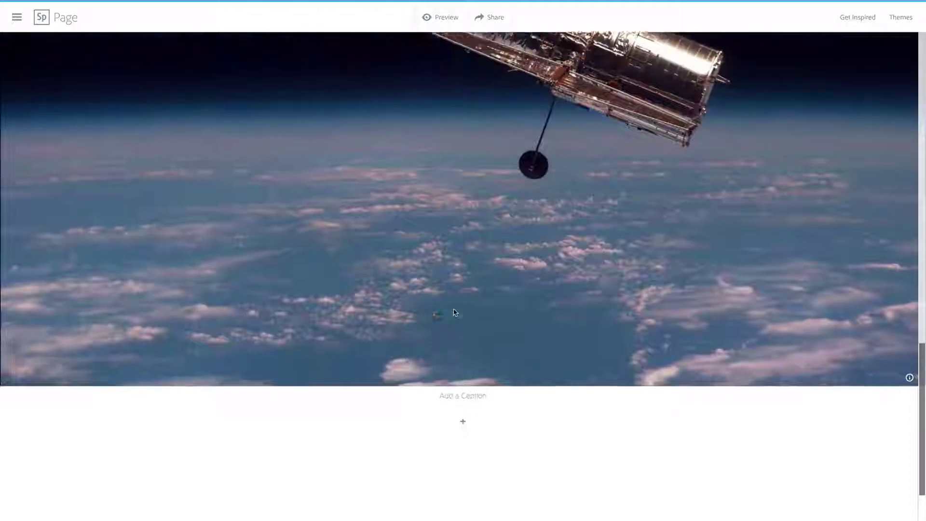
scroll(453, 313, "up", 1)
scroll(453, 312, "down", 6)
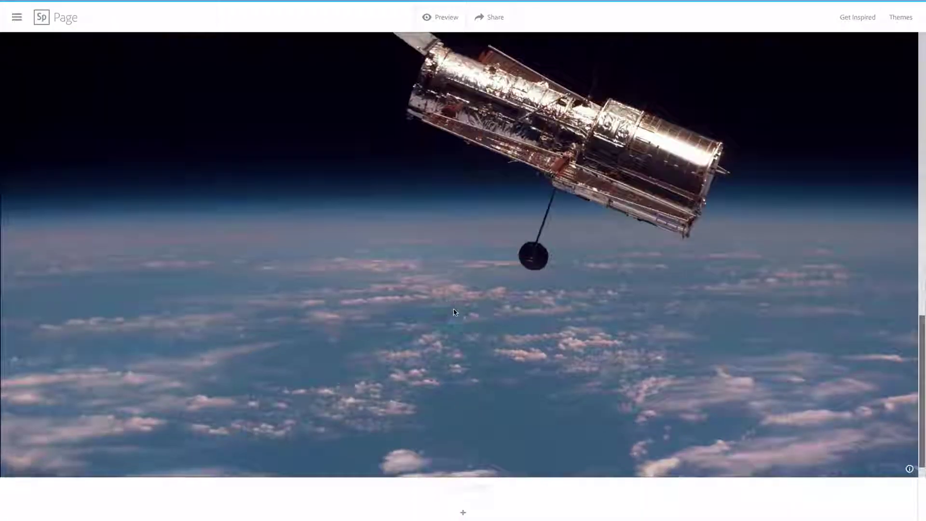
scroll(453, 313, "up", 3)
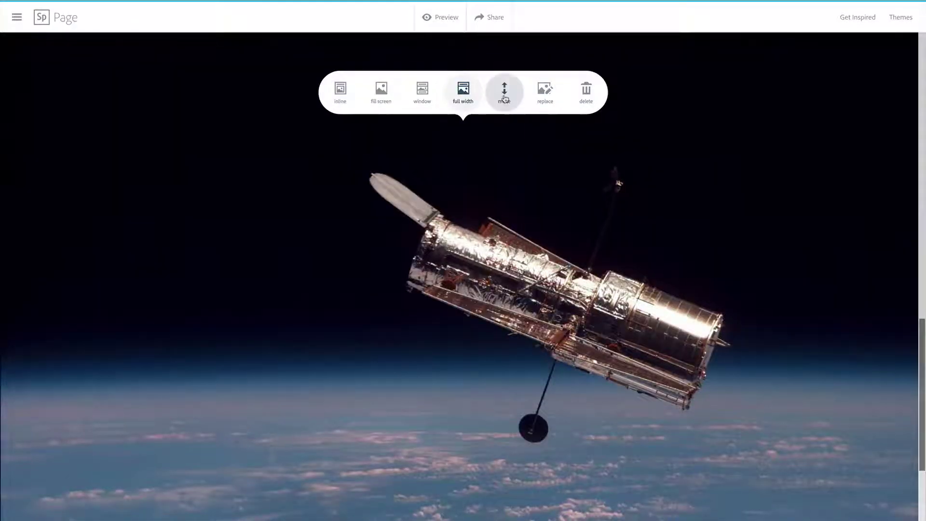
Try moving the Hubble photo above the Lorem ipsum paragraph, returning it below the text after checking
left_click(505, 99)
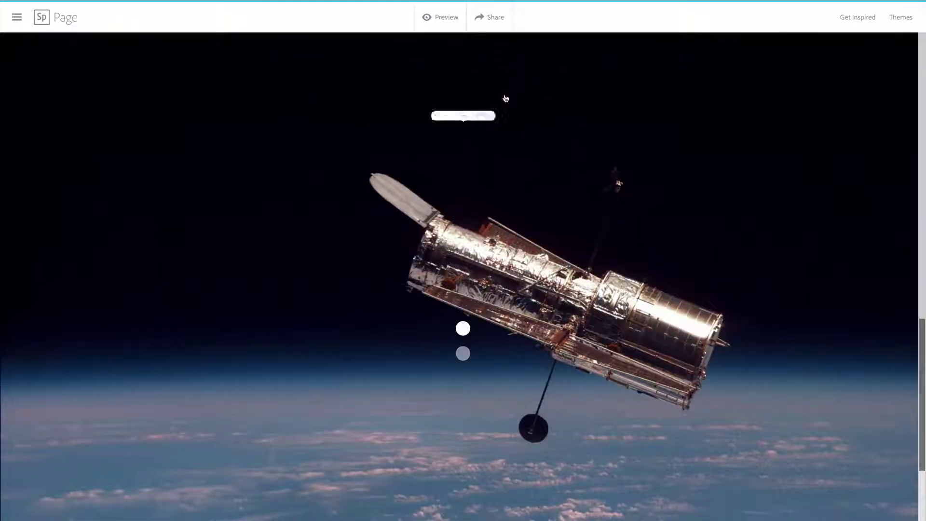
left_click(462, 329)
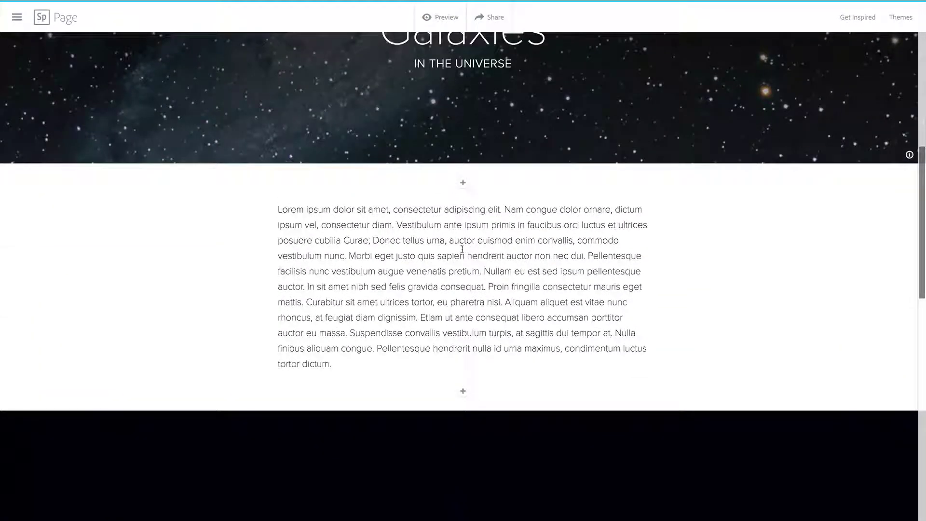
scroll(459, 319, "down", 5)
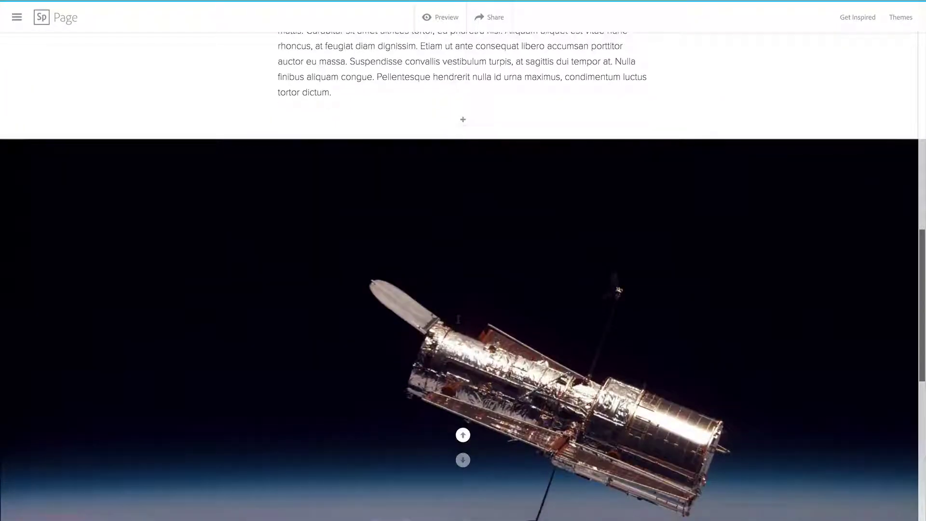
left_click(463, 434)
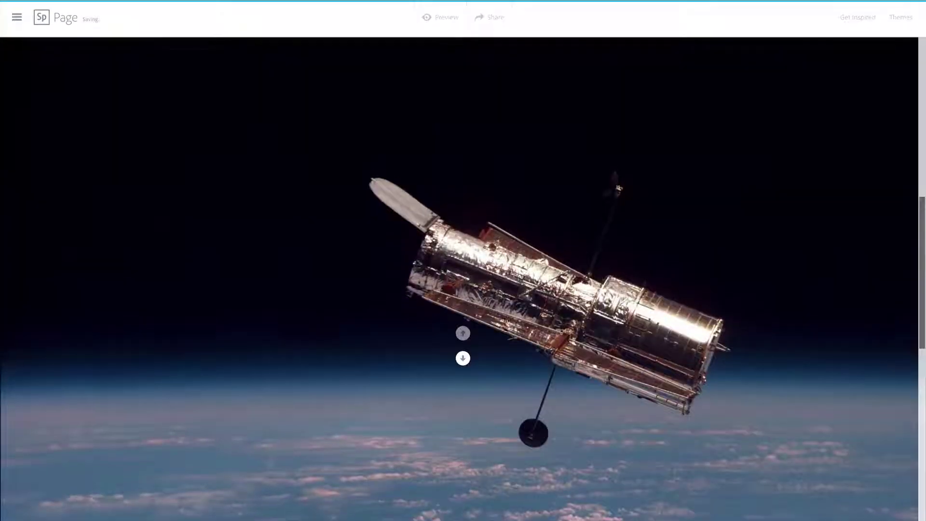
scroll(481, 262, "down", 10)
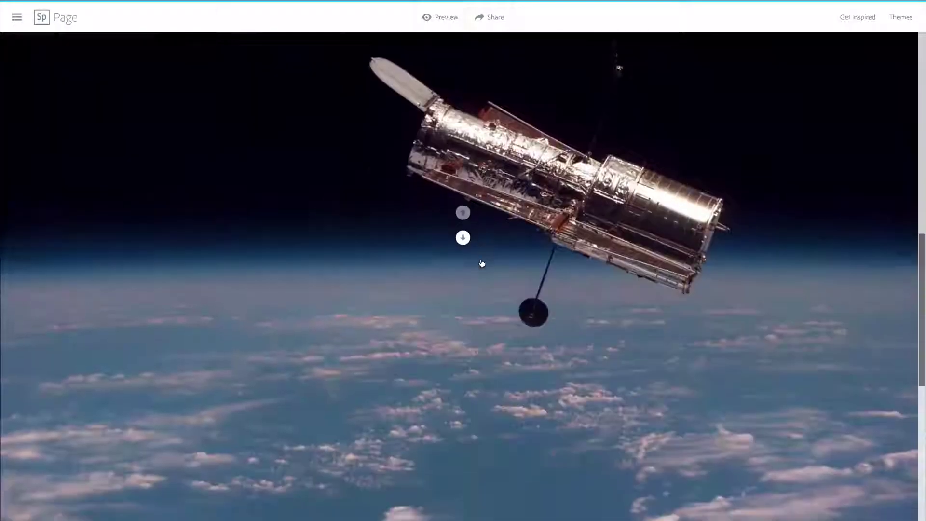
scroll(481, 262, "up", 4)
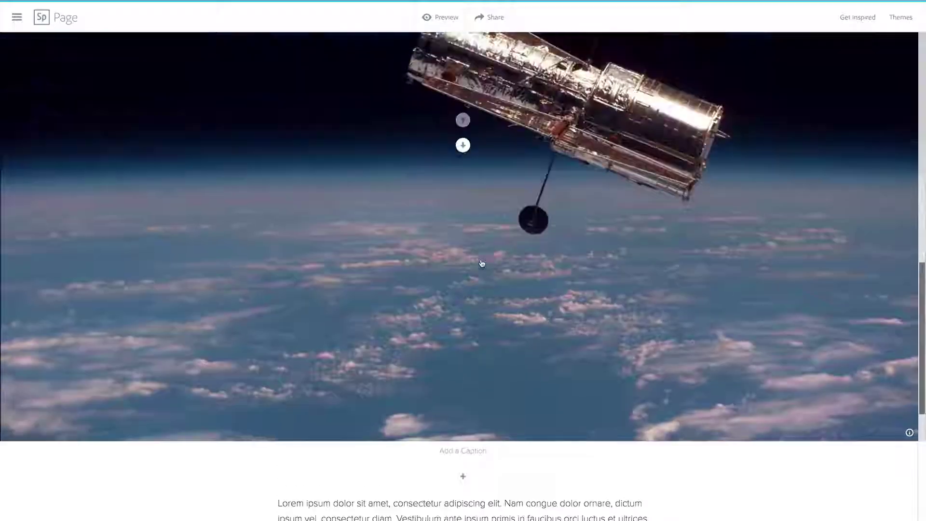
scroll(472, 151, "up", 4)
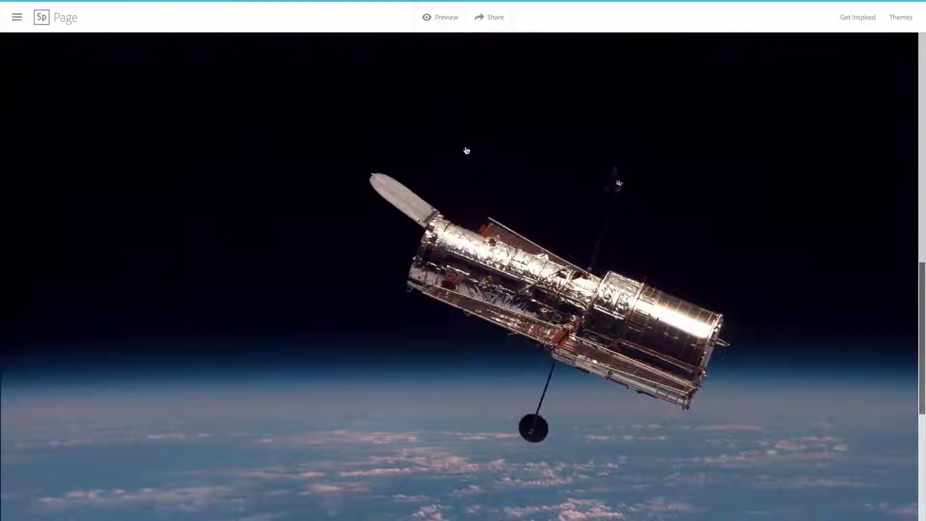
Set the Hubble photo's layout back to window and check how it displays below the paragraph
left_click(472, 227)
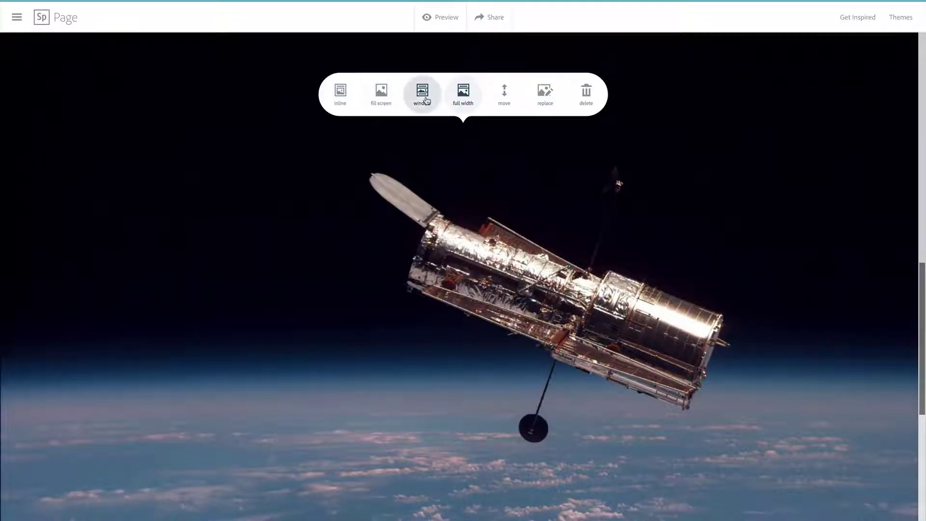
left_click(423, 99)
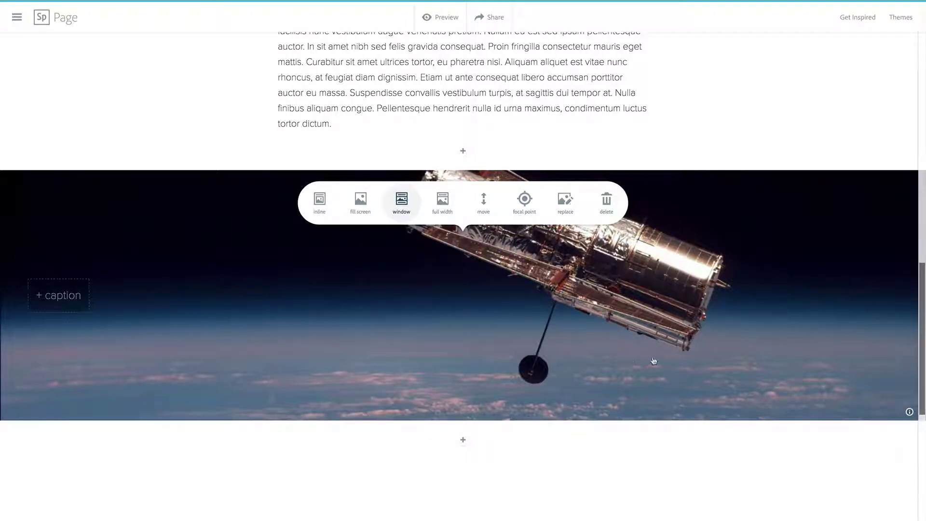
scroll(594, 374, "up", 2)
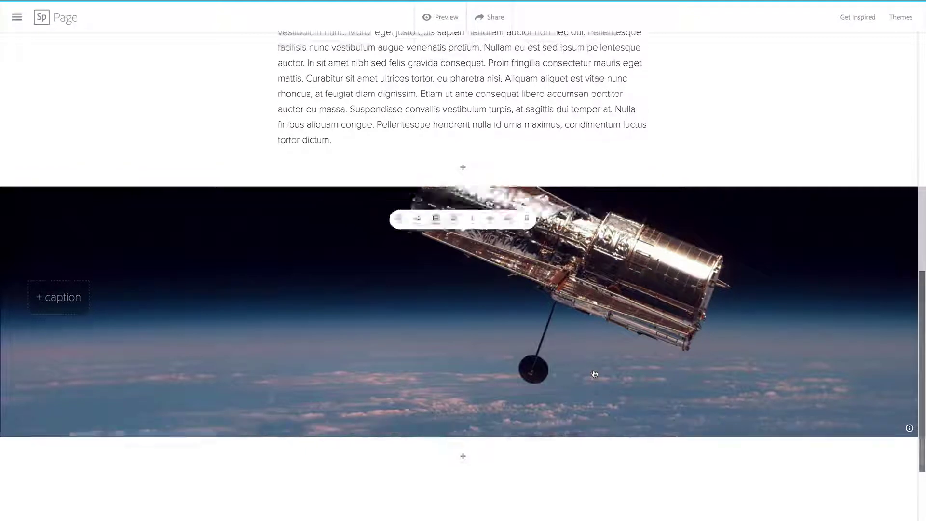
scroll(595, 375, "down", 4)
scroll(594, 373, "up", 3)
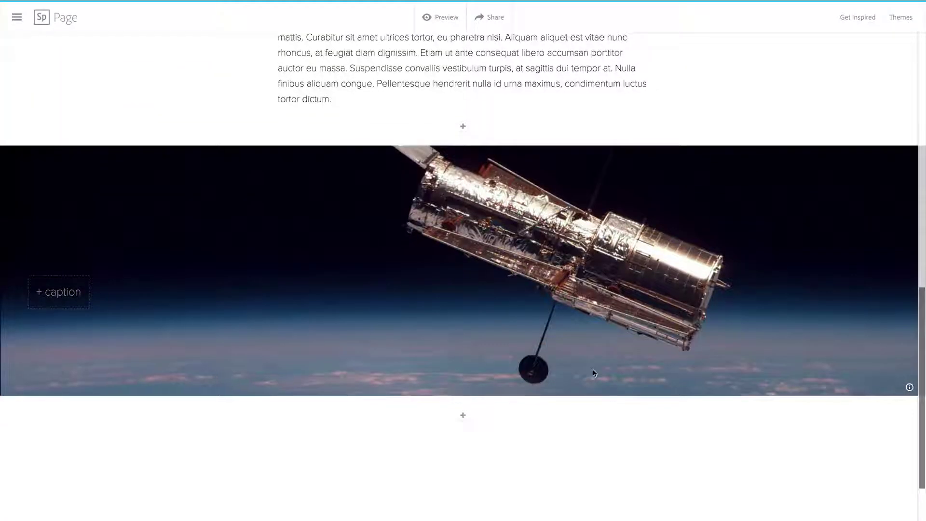
Adjust the window-layout Hubble photo's focal point and check the resulting framing on the page
scroll(488, 385, "down", 1)
mouse_move(497, 231)
left_click(525, 201)
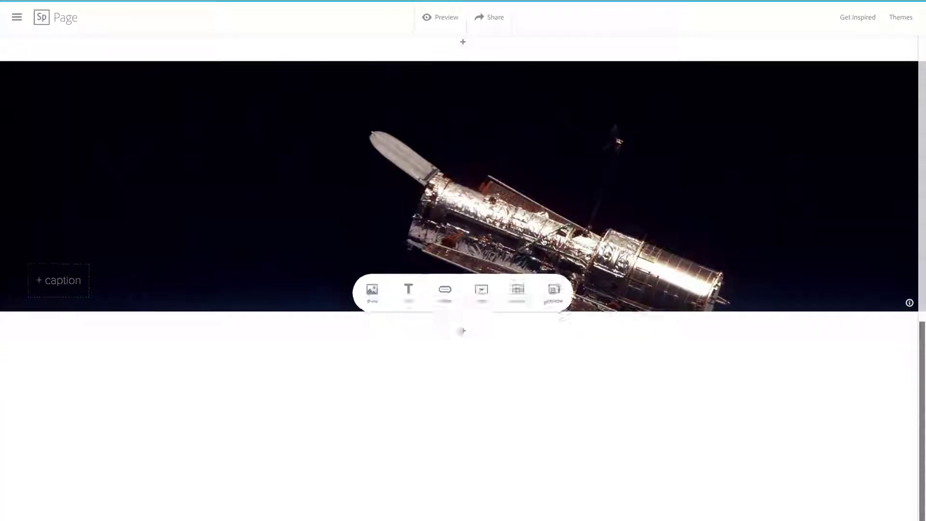
scroll(544, 241, "up", 5)
scroll(544, 241, "up", 3)
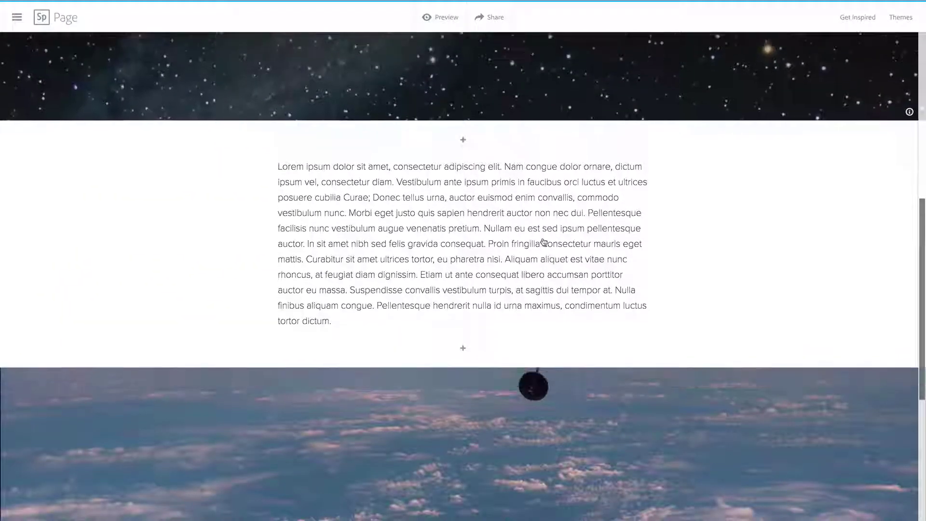
scroll(544, 242, "down", 6)
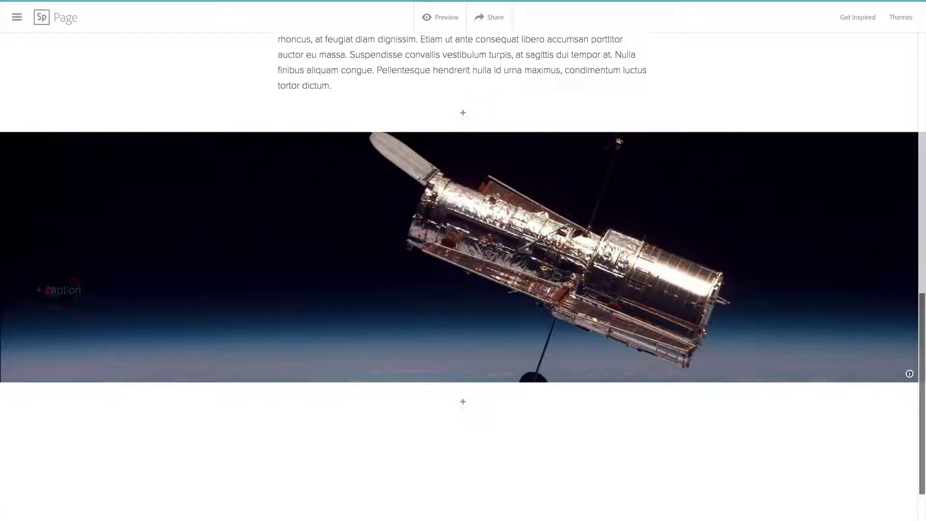
Add the caption "The Hubble Space Telescope" to the Hubble photo and check it on the page
left_click(53, 291)
type("The Hubble S")
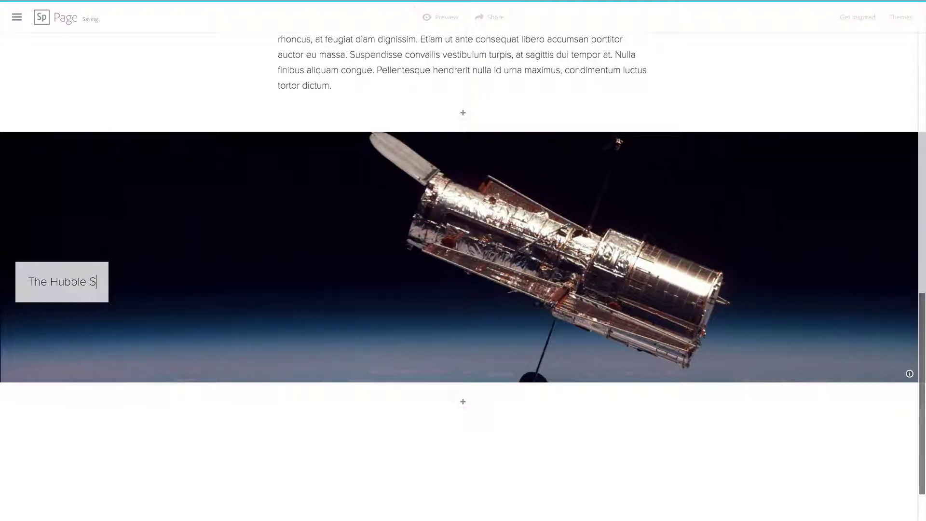
type("pace Telescope")
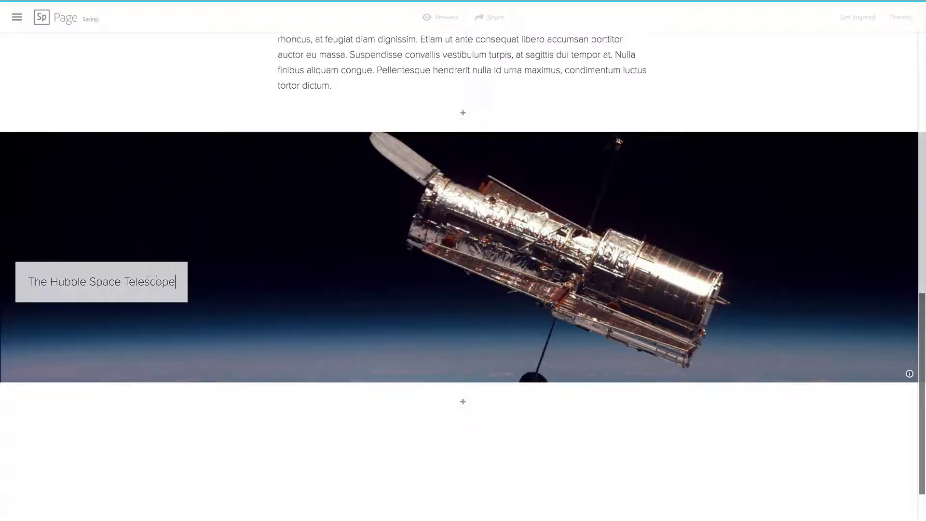
left_click(217, 403)
scroll(625, 389, "up", 6)
scroll(624, 389, "down", 4)
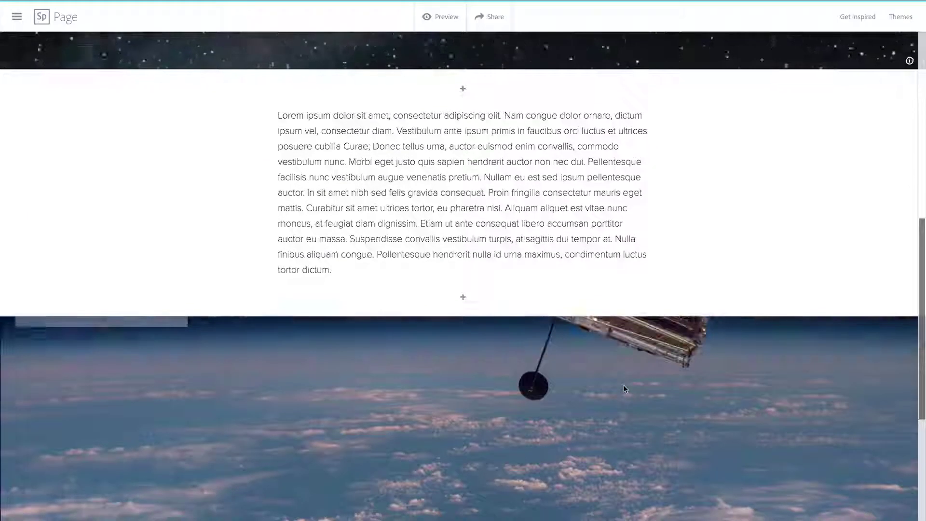
Start a photo grid below the captioned Hubble photo with the spiral galaxy and galaxy group photos from the "hubble telescope" search
scroll(624, 389, "down", 2)
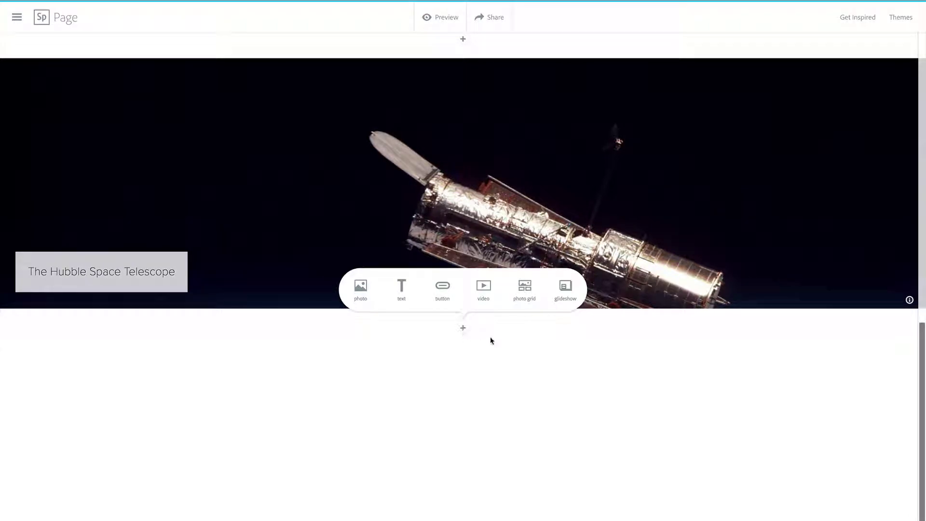
left_click(524, 290)
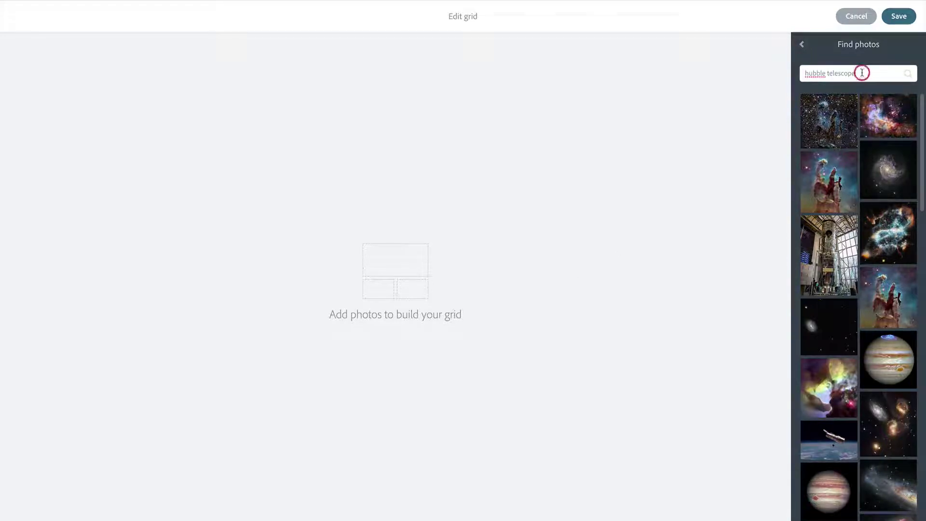
left_click(885, 174)
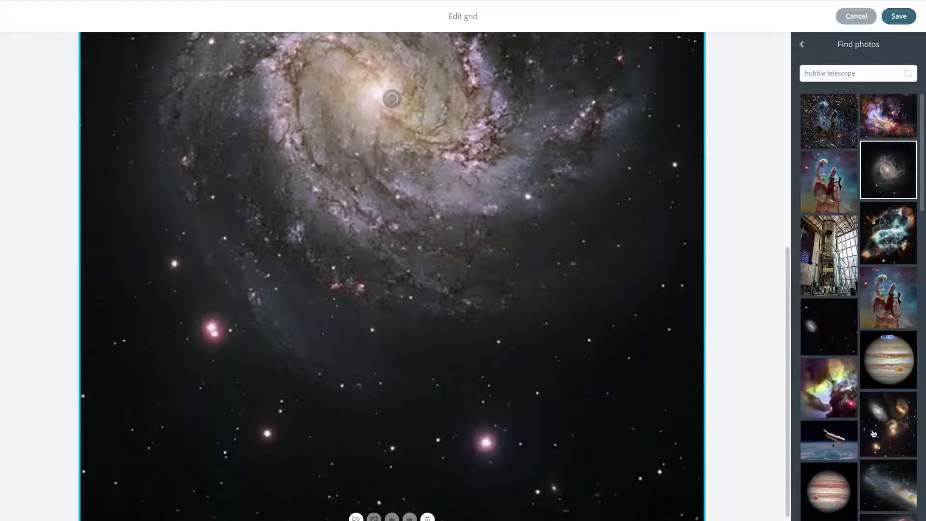
left_click(893, 430)
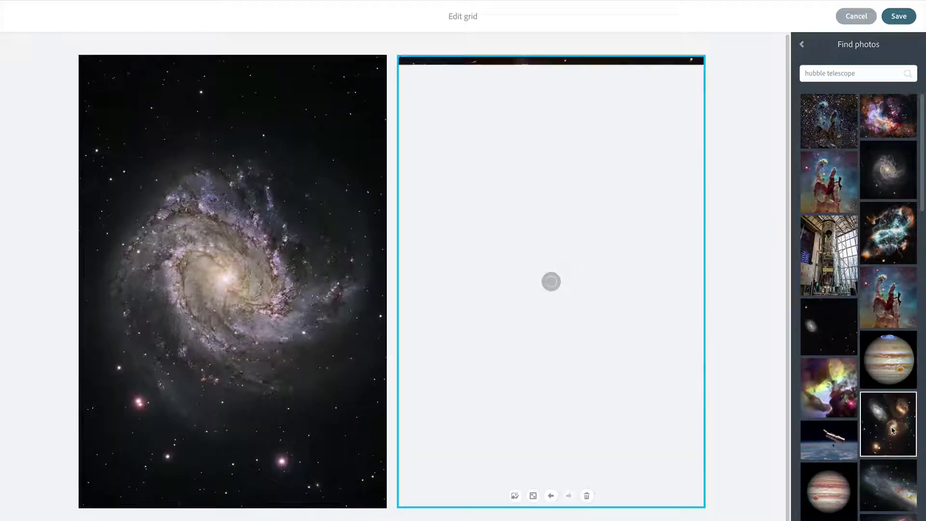
Complete the grid with the star-filled deep field and pillar-shaped nebula photos from a "hubble deep field" search, save it and check its layout
left_click_drag(854, 71, 787, 72)
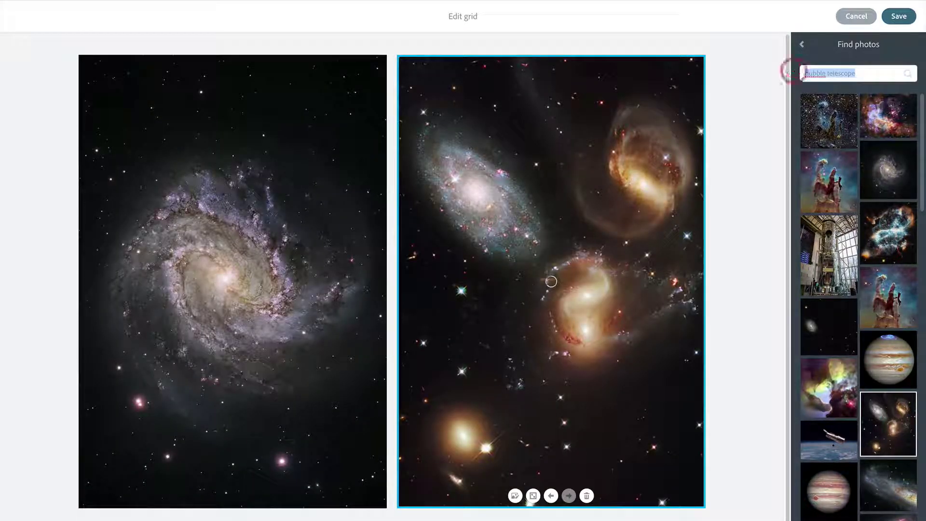
type("hubble deep field")
key("Return")
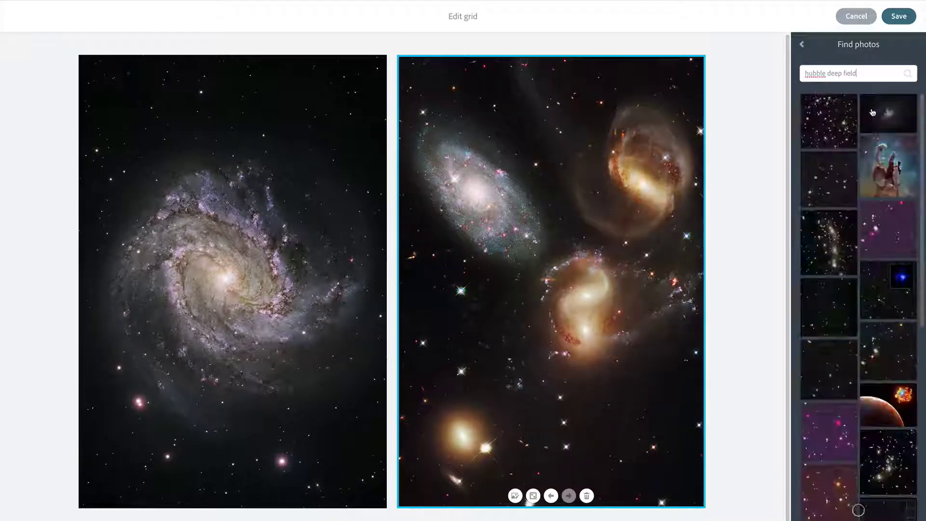
left_click(829, 133)
left_click(890, 167)
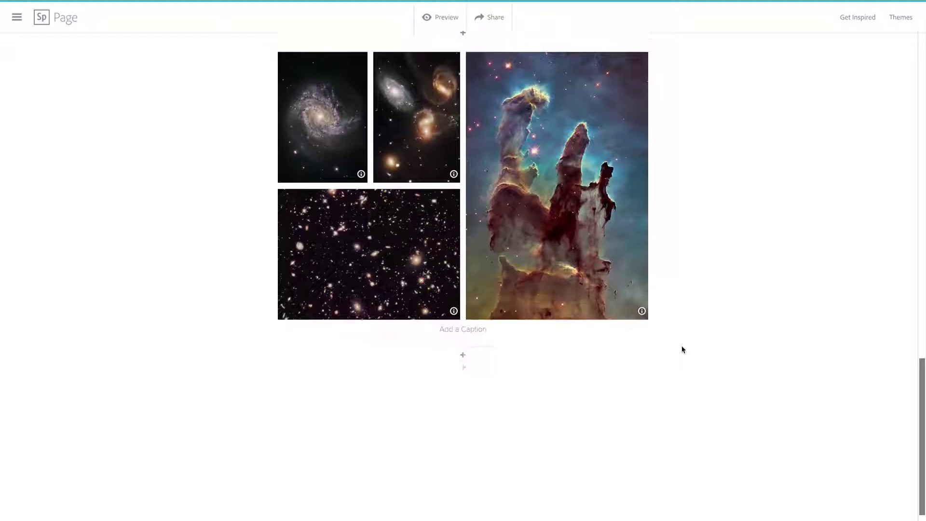
scroll(682, 349, "up", 2)
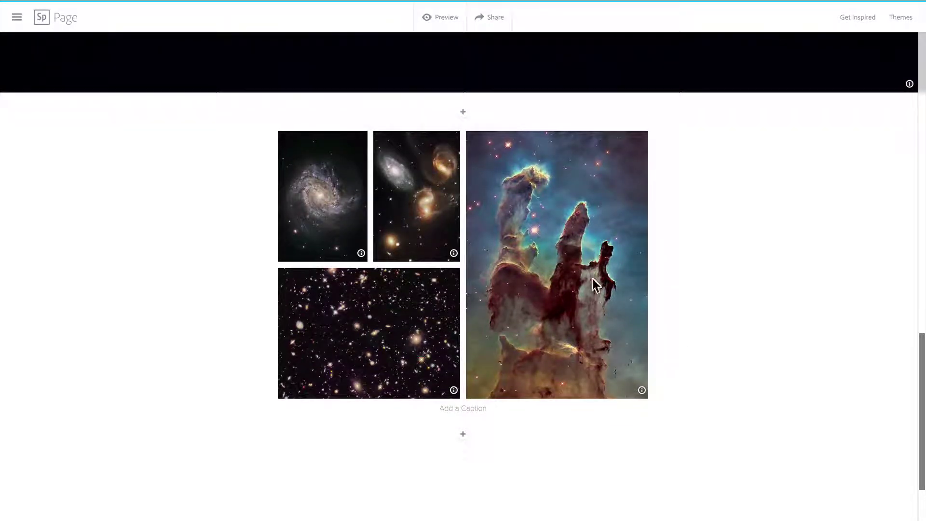
scroll(708, 264, "up", 4)
scroll(702, 263, "down", 3)
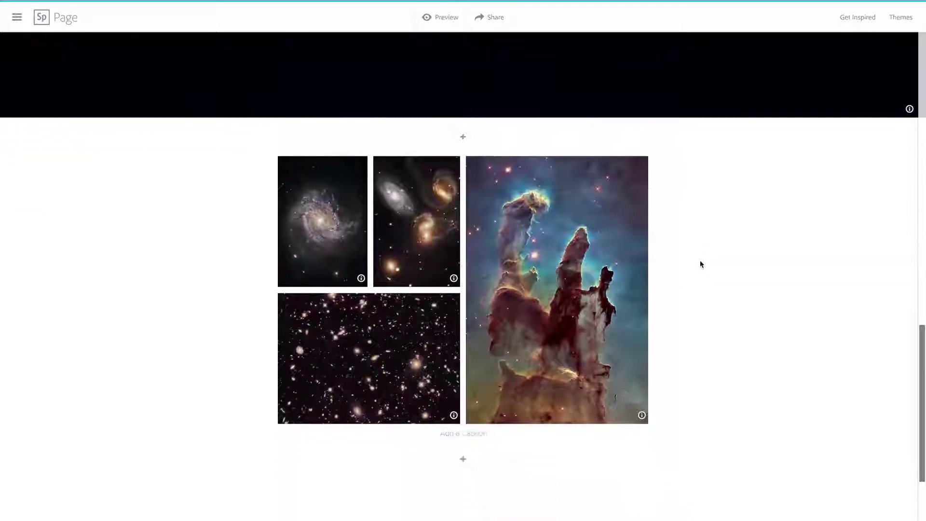
Create and save a glideshow below the photo grid from five space photos, starting with the orange nebula, the pink galaxy and the spiral galaxy
scroll(729, 237, "down", 3)
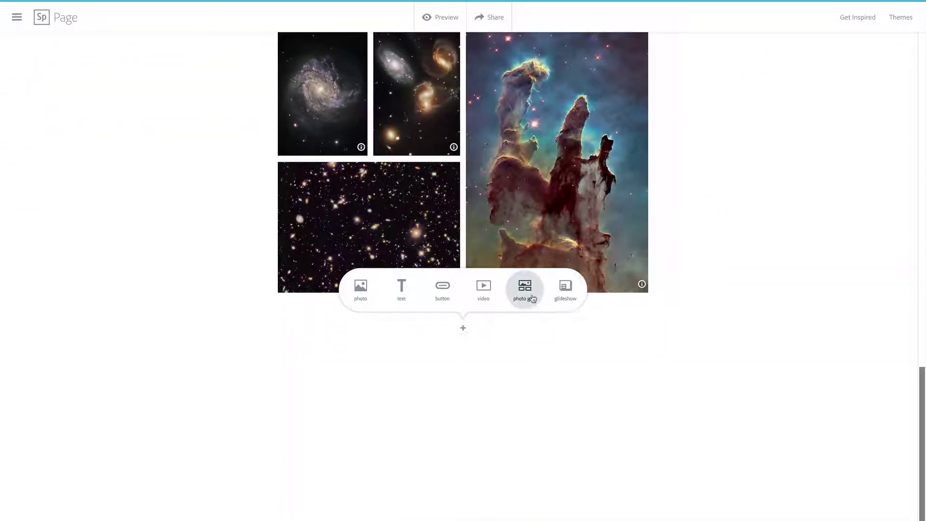
left_click(566, 289)
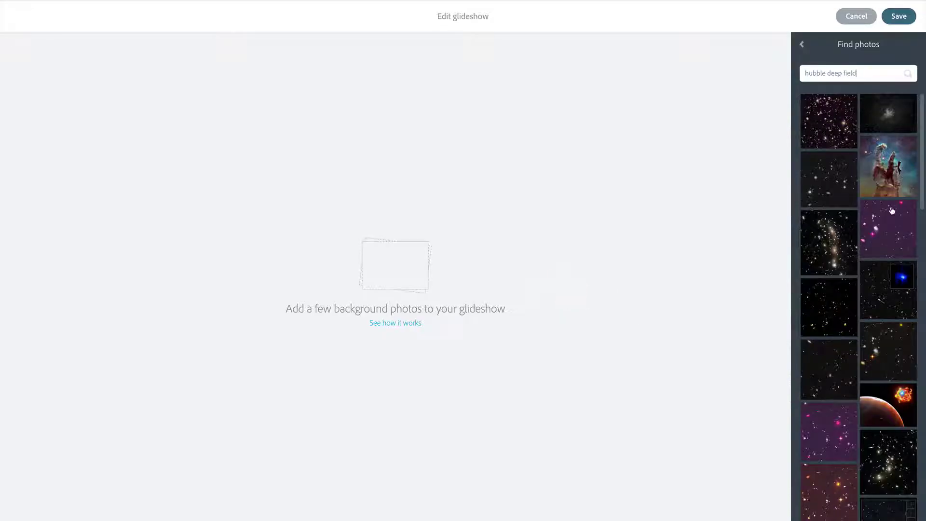
scroll(892, 211, "down", 10)
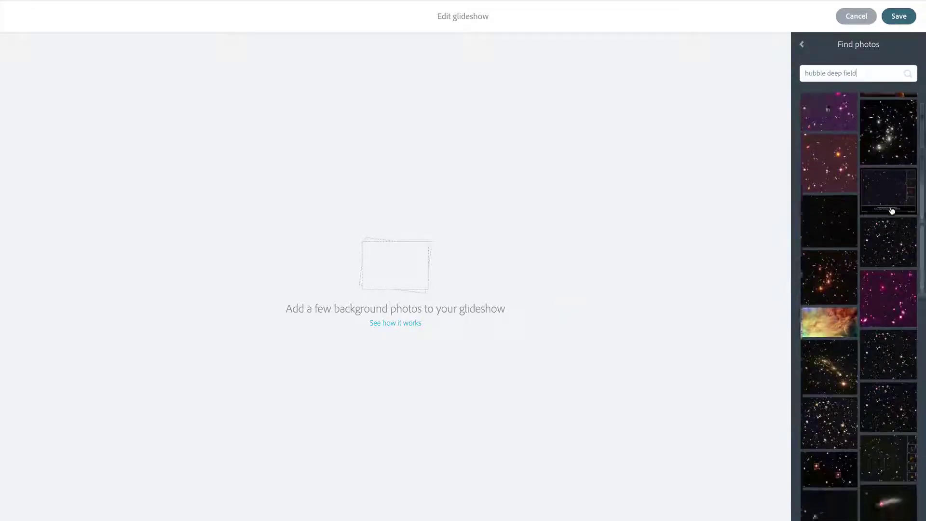
left_click(834, 251)
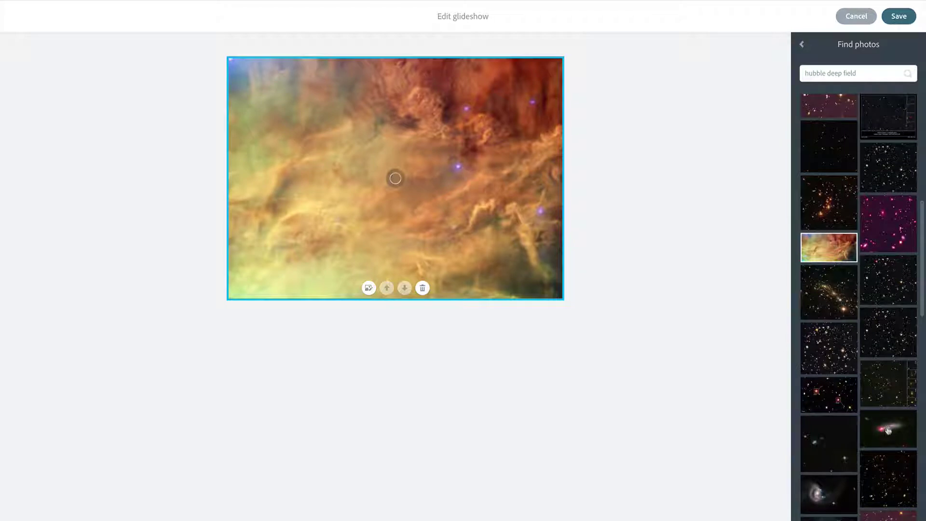
left_click(886, 429)
scroll(886, 443, "down", 3)
scroll(886, 443, "down", 3)
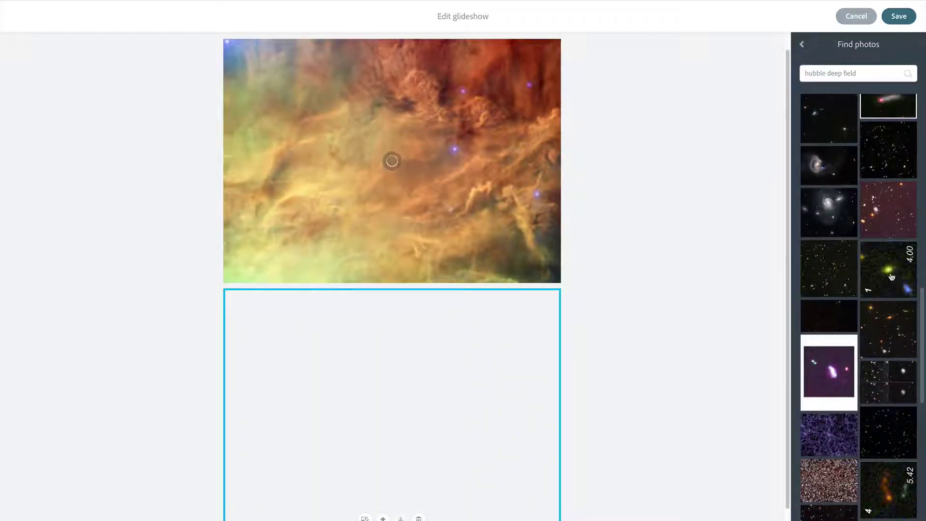
left_click(829, 212)
scroll(831, 217, "down", 5)
left_click(890, 391)
scroll(891, 390, "down", 3)
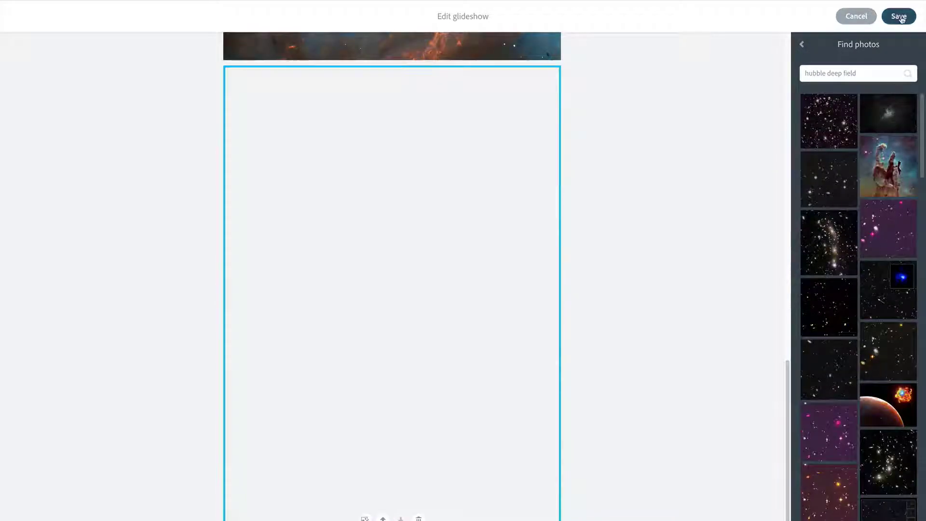
left_click(899, 16)
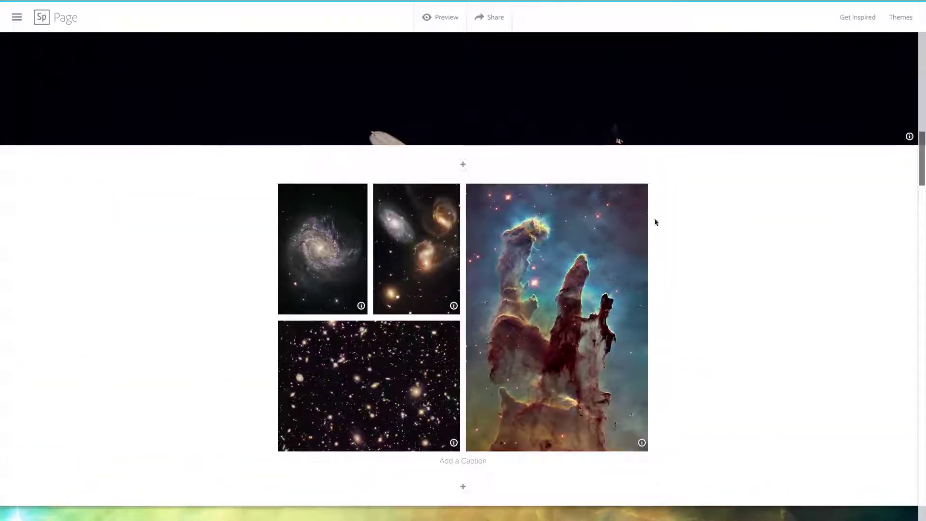
Examine how the glideshow's full-screen photos blend into each other from the first photo to the last and back
scroll(690, 244, "down", 3)
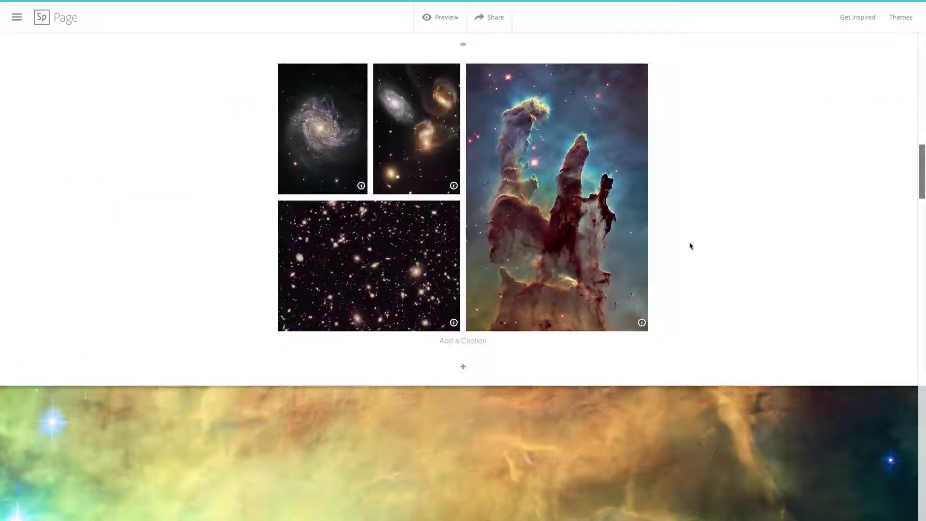
scroll(741, 232, "down", 6)
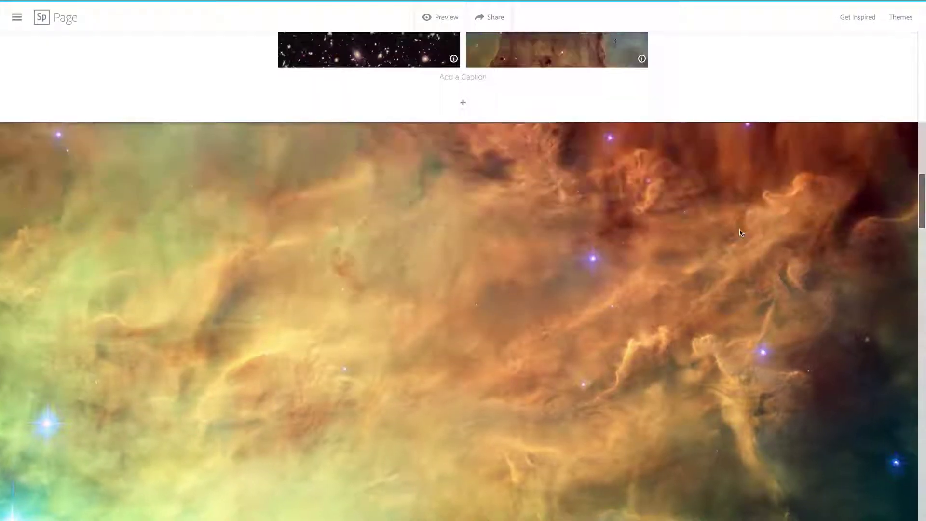
scroll(599, 262, "down", 3)
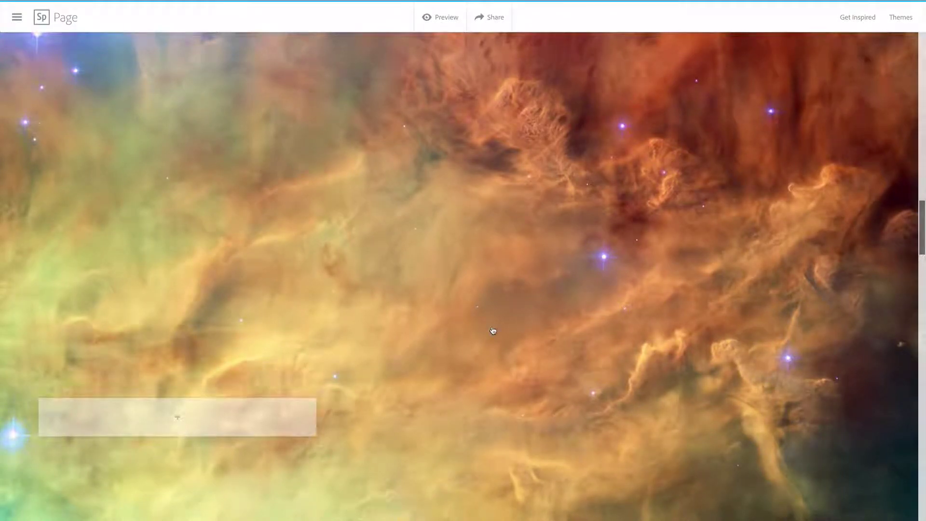
scroll(493, 330, "down", 5)
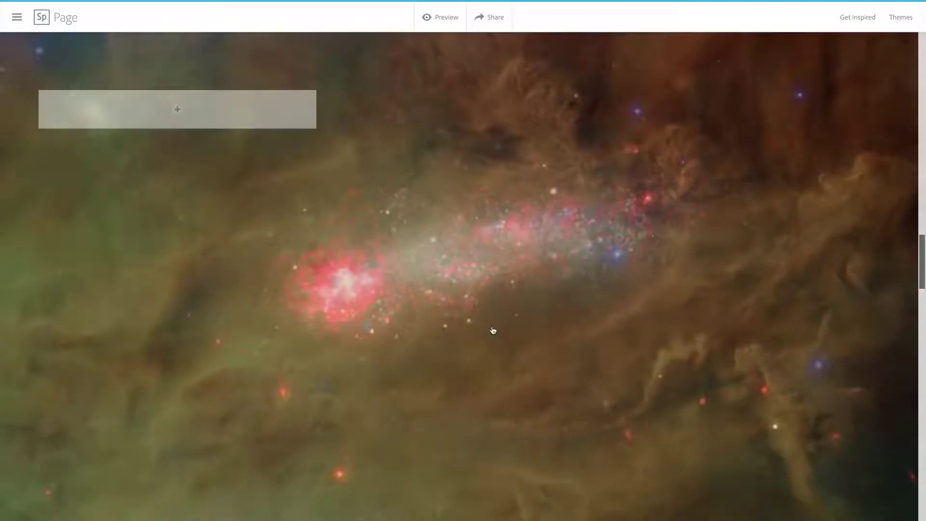
scroll(493, 330, "down", 5)
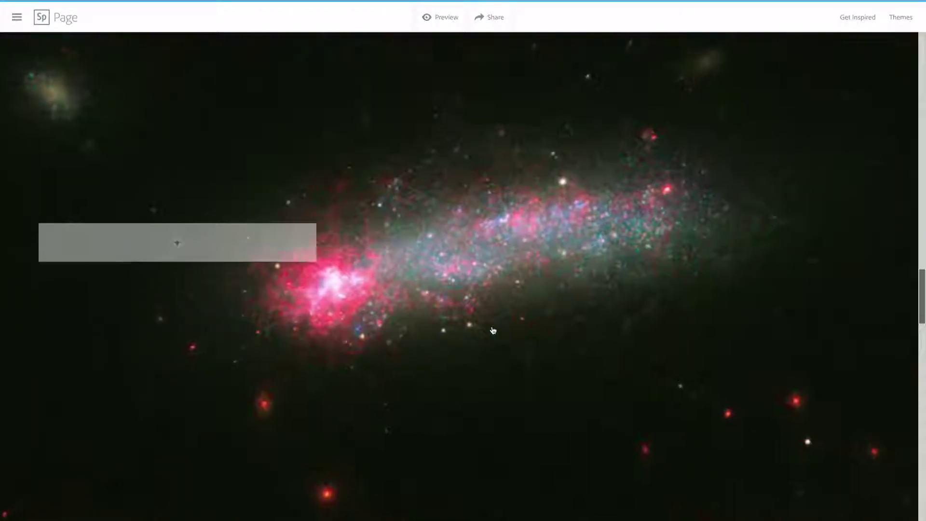
scroll(493, 330, "down", 5)
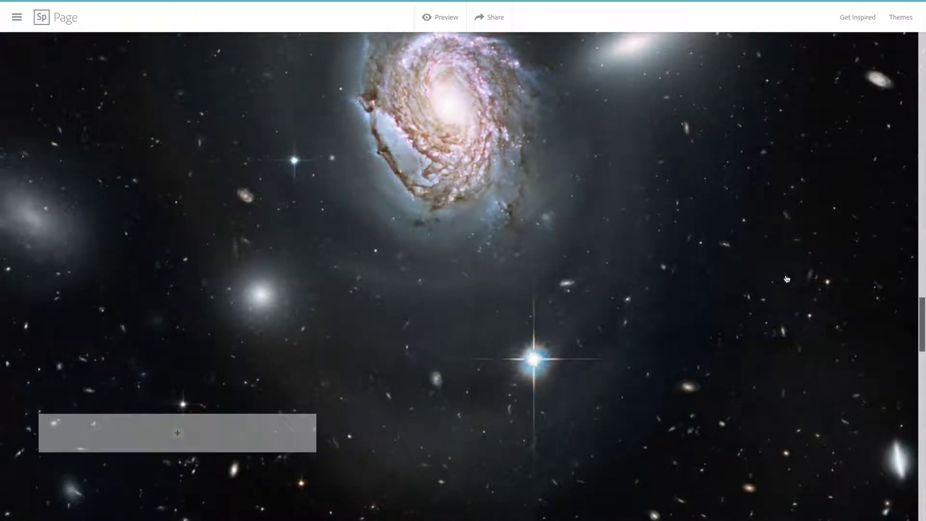
left_click_drag(921, 316, 924, 354)
scroll(923, 353, "down", 8)
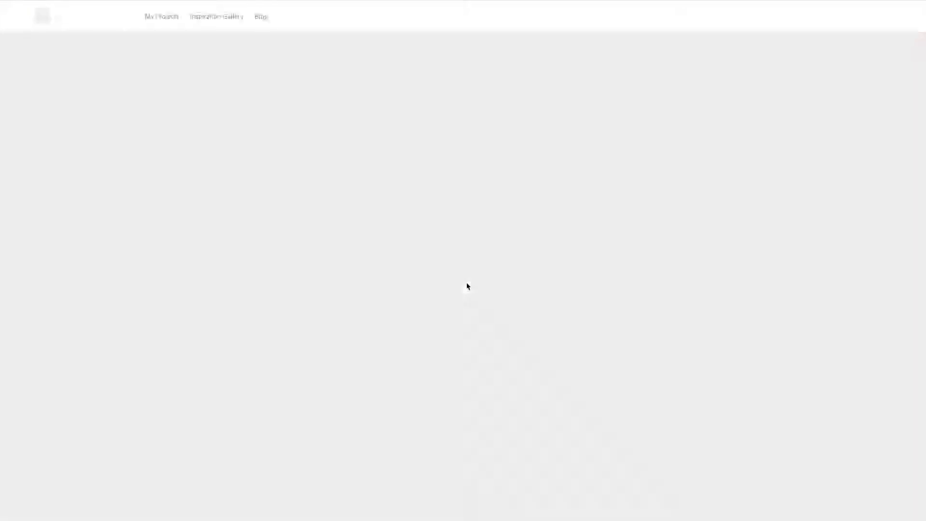
scroll(556, 298, "down", 15)
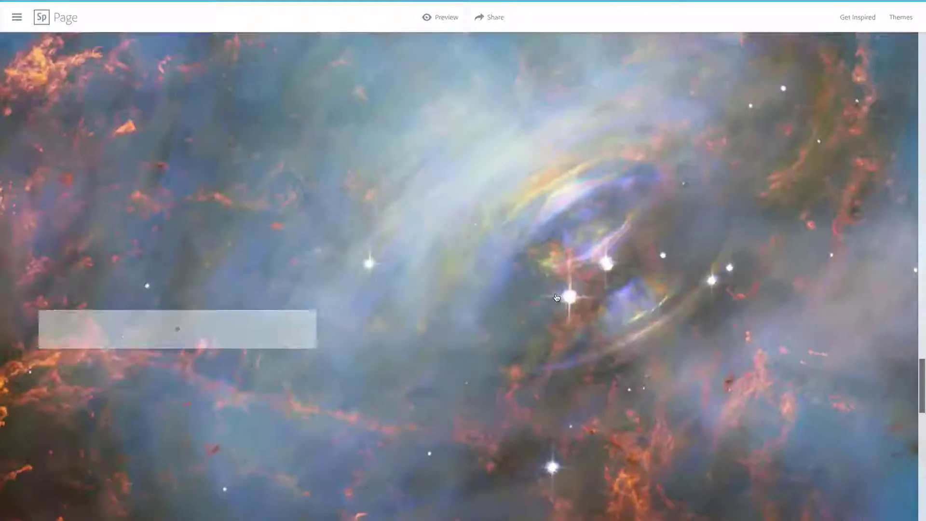
scroll(557, 298, "down", 5)
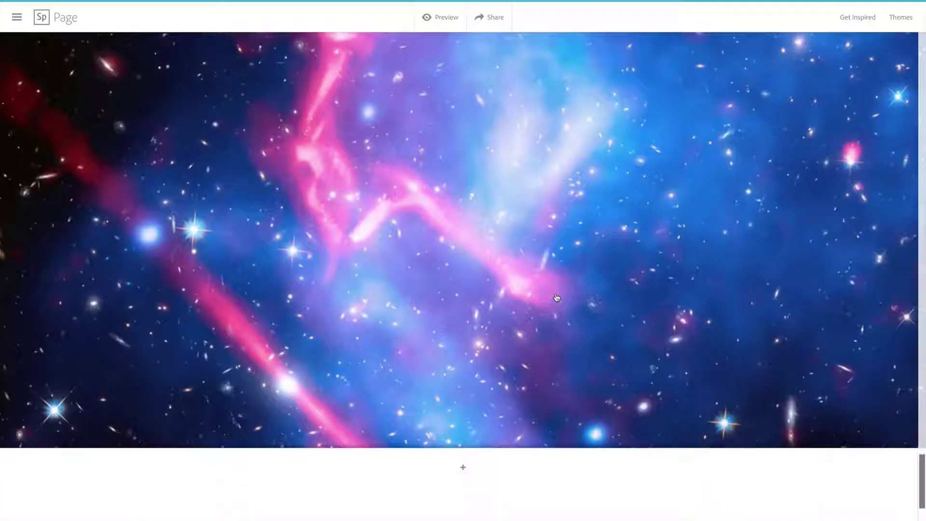
scroll(557, 298, "up", 10)
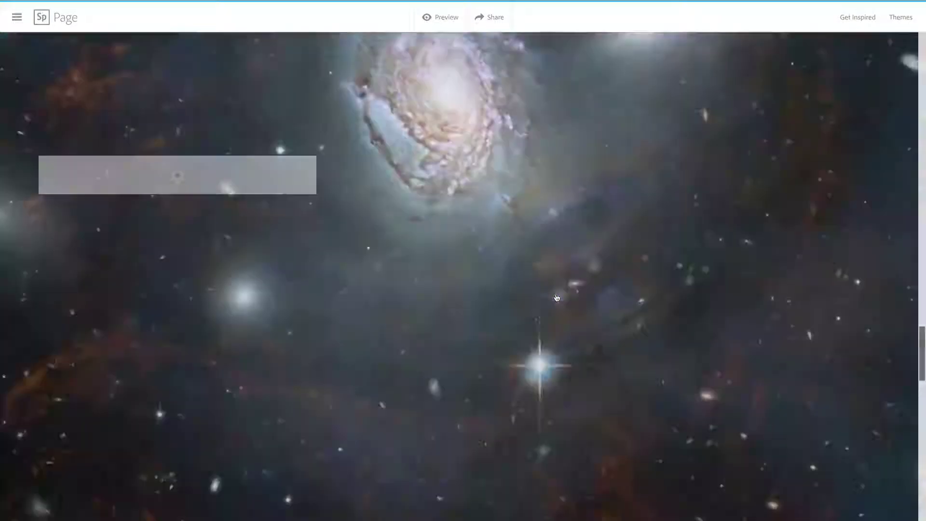
scroll(557, 297, "up", 8)
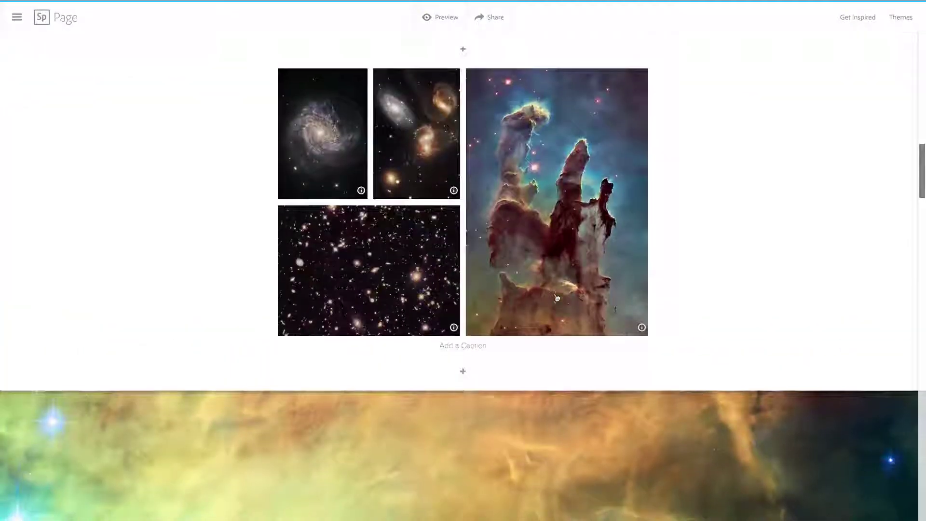
Delete the entire glideshow, and open and cancel adding an embedded video below the photo grid
scroll(507, 466, "down", 5)
left_click(500, 437)
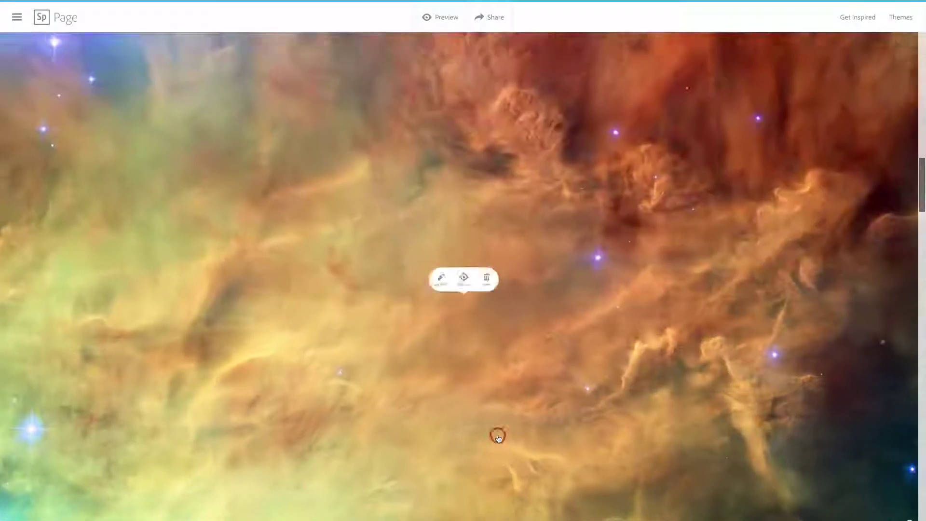
left_click(508, 254)
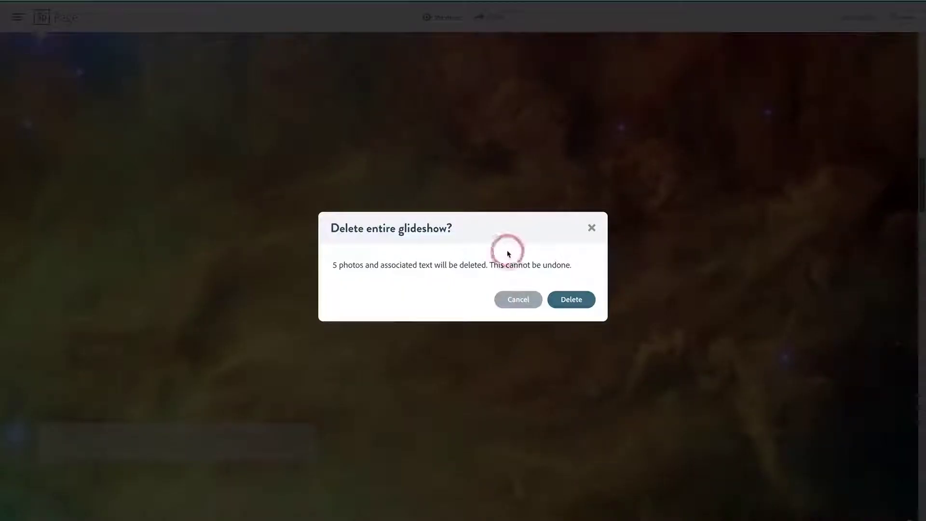
left_click(571, 300)
left_click(484, 289)
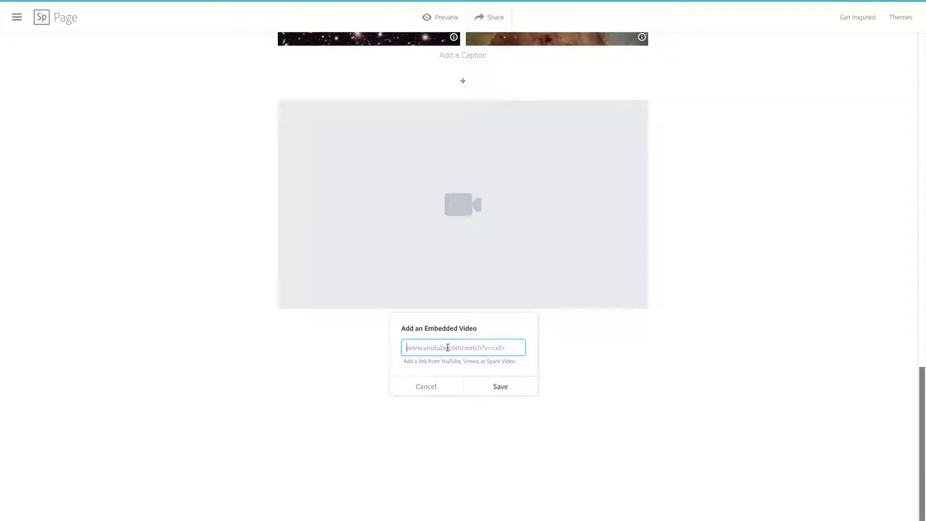
left_click(424, 389)
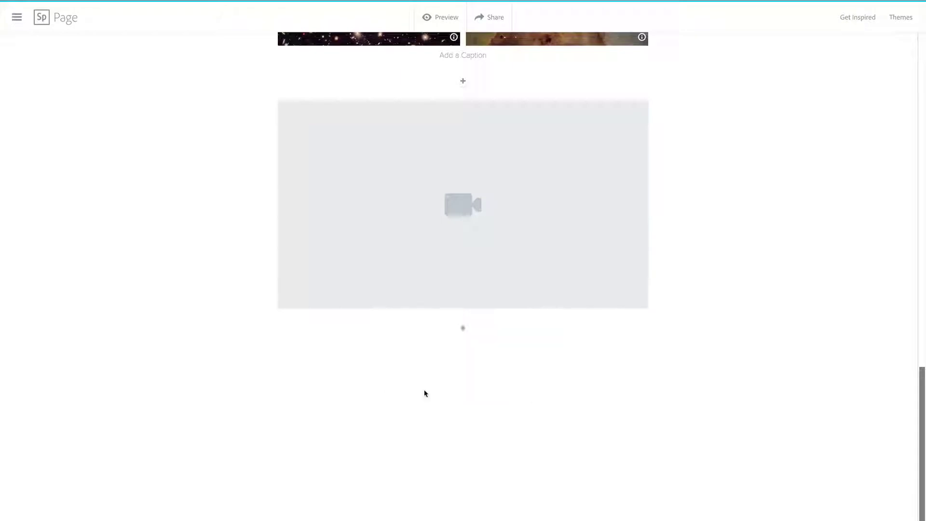
Preview the Galaxies page and look through it from the cover photo down to the credits and footer
scroll(707, 364, "up", 9)
scroll(737, 364, "up", 10)
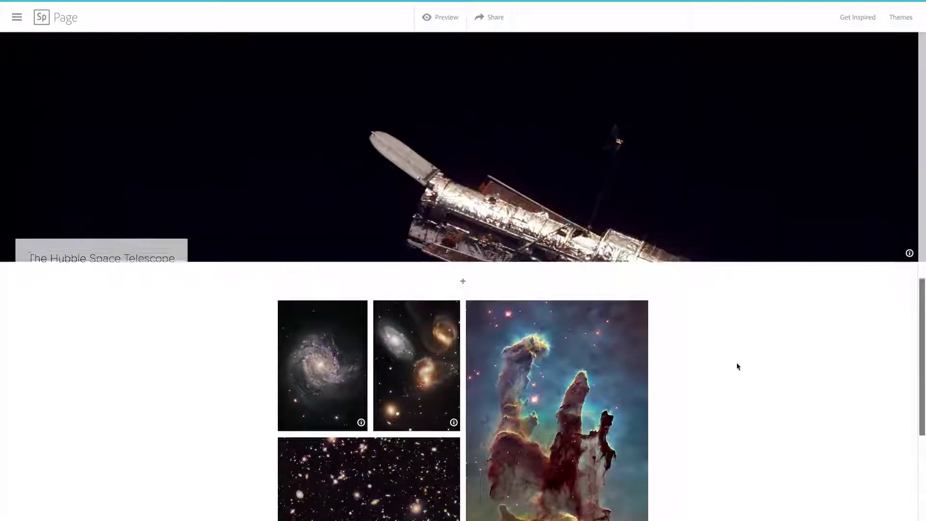
scroll(736, 363, "up", 3)
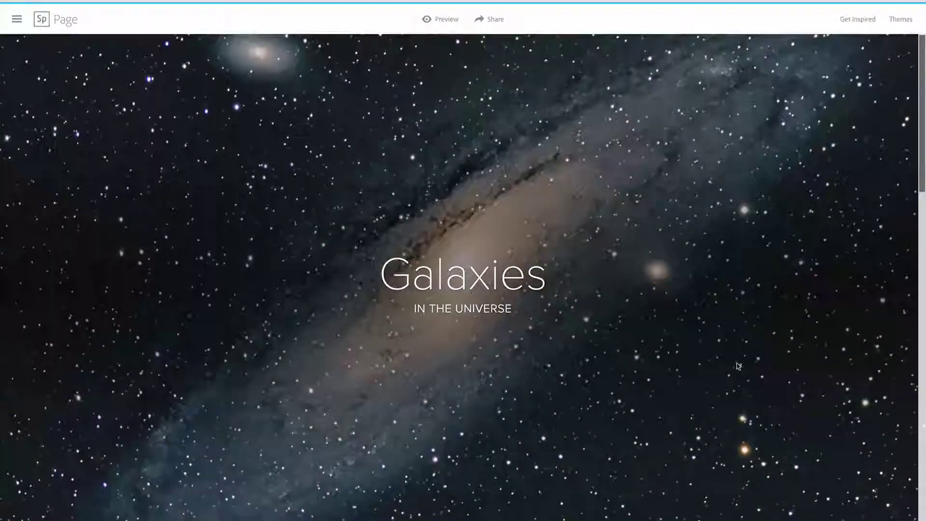
left_click(438, 19)
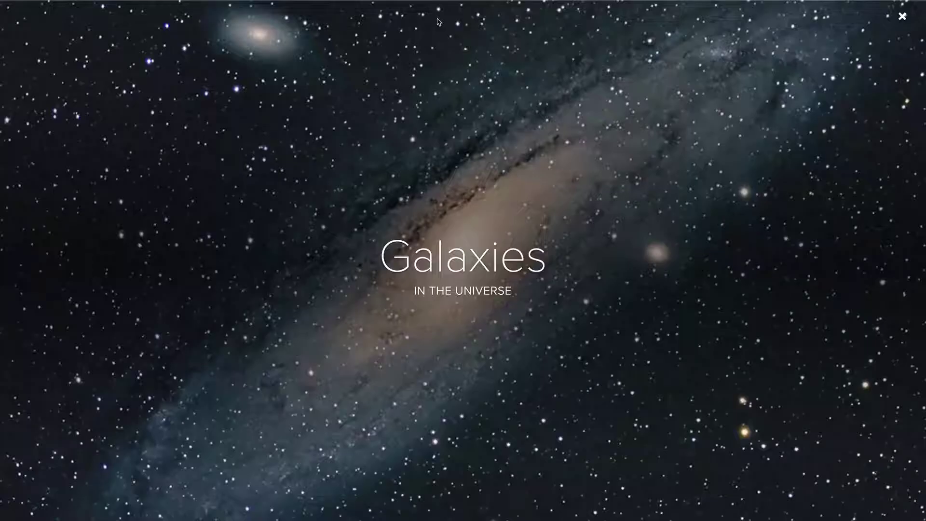
scroll(613, 171, "down", 2)
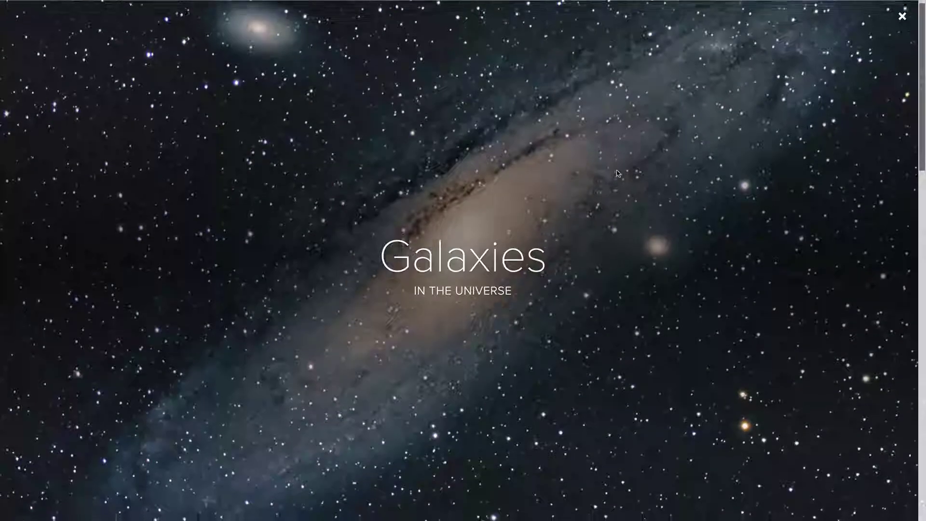
scroll(617, 171, "down", 5)
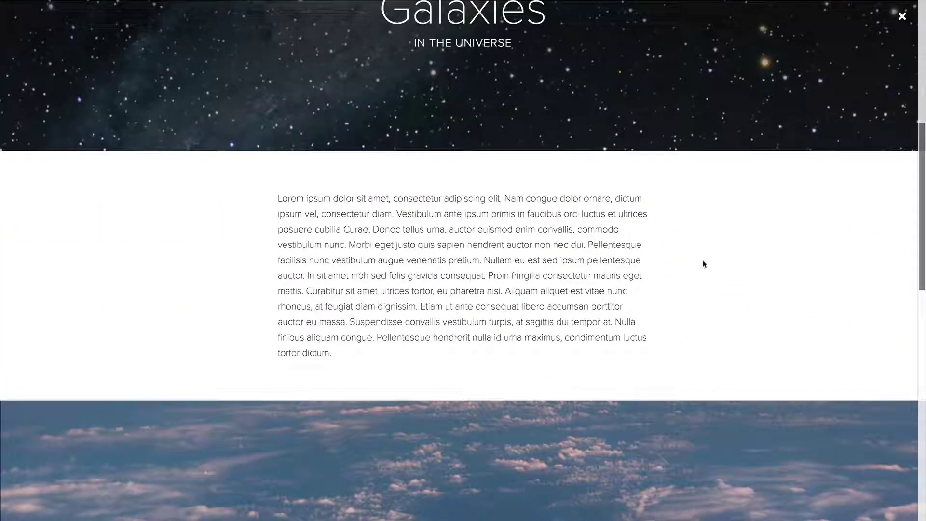
scroll(709, 256, "down", 7)
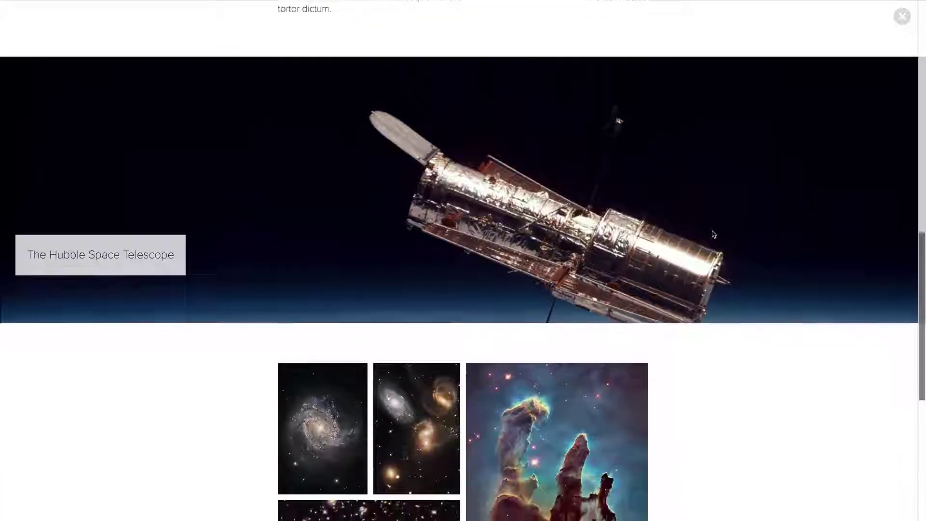
scroll(715, 235, "down", 5)
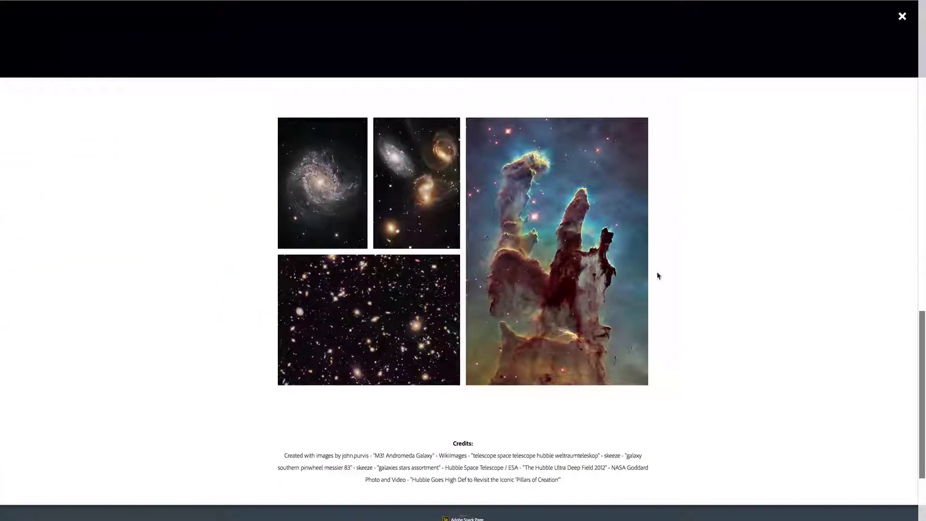
scroll(658, 276, "down", 3)
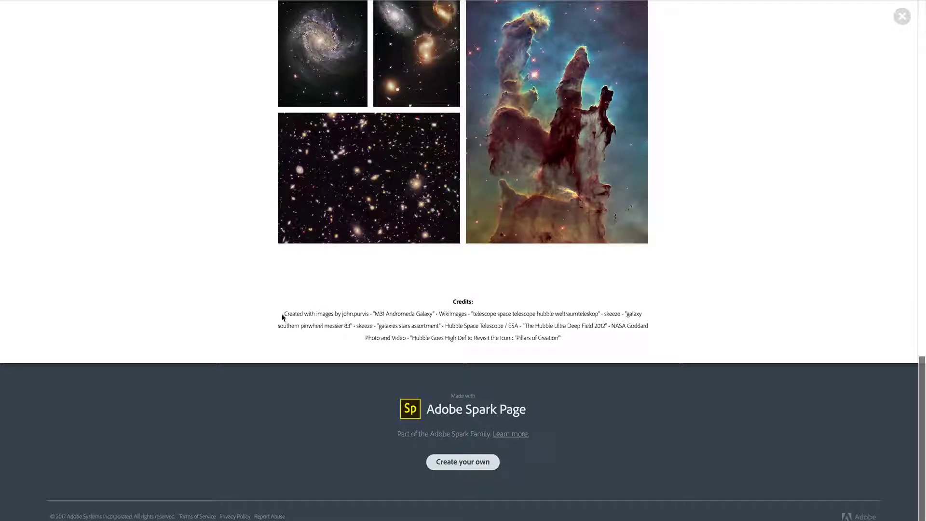
Examine the automatically added photo credits beneath the grid, return to the cover photo and close the preview
left_click_drag(283, 317, 576, 338)
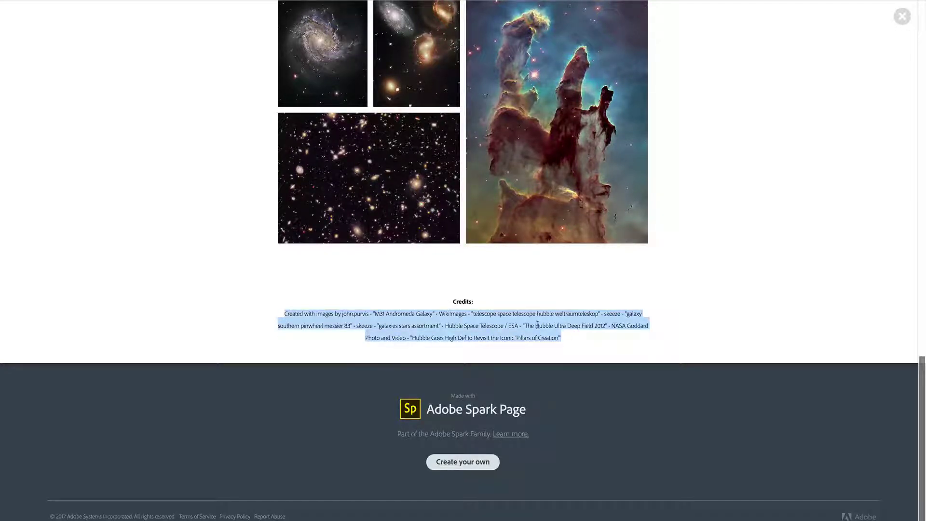
double_click(454, 314)
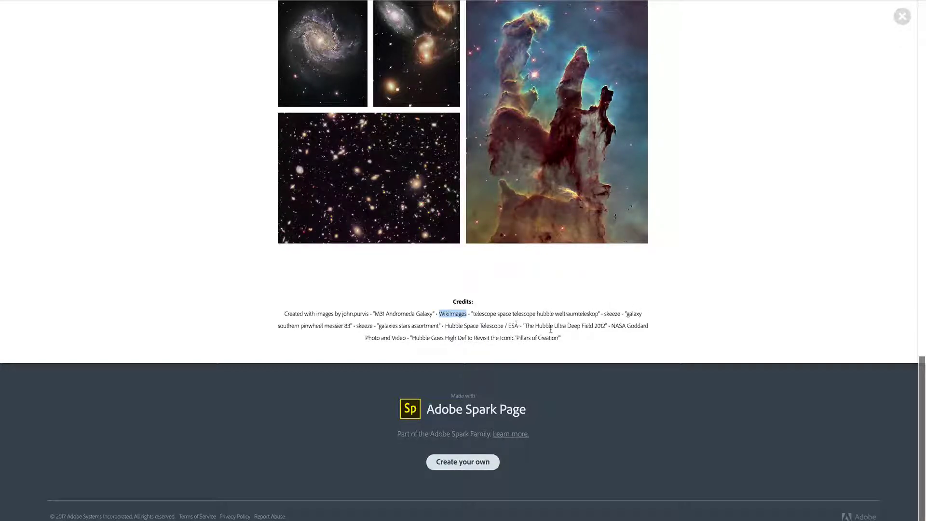
left_click_drag(564, 338, 279, 312)
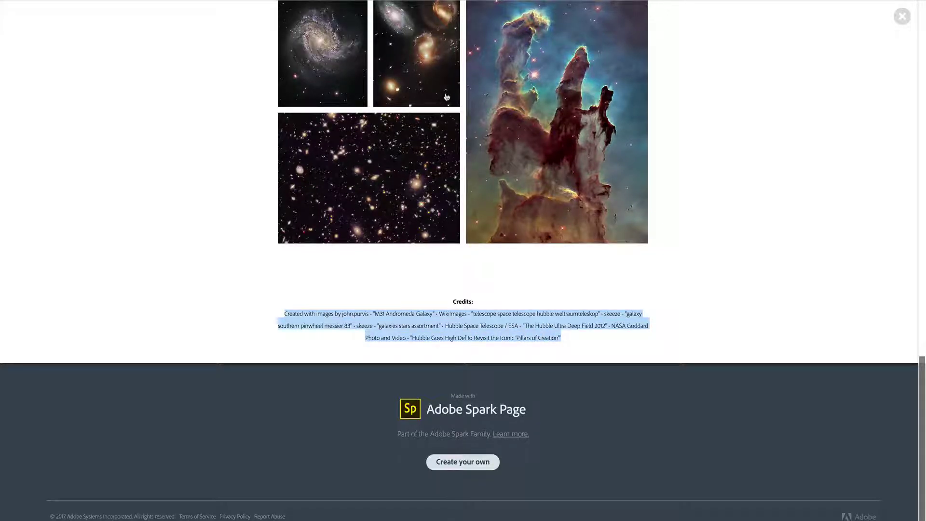
left_click(683, 326)
scroll(682, 325, "up", 5)
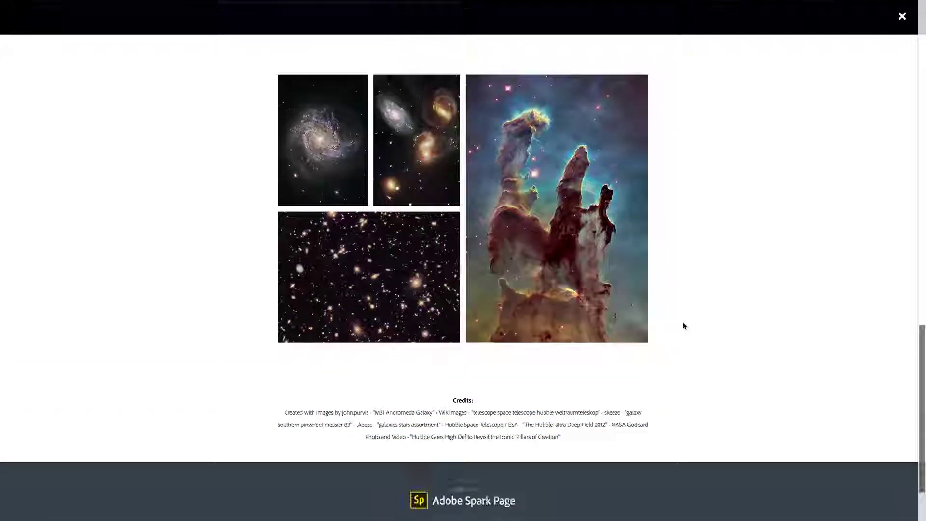
scroll(709, 341, "up", 10)
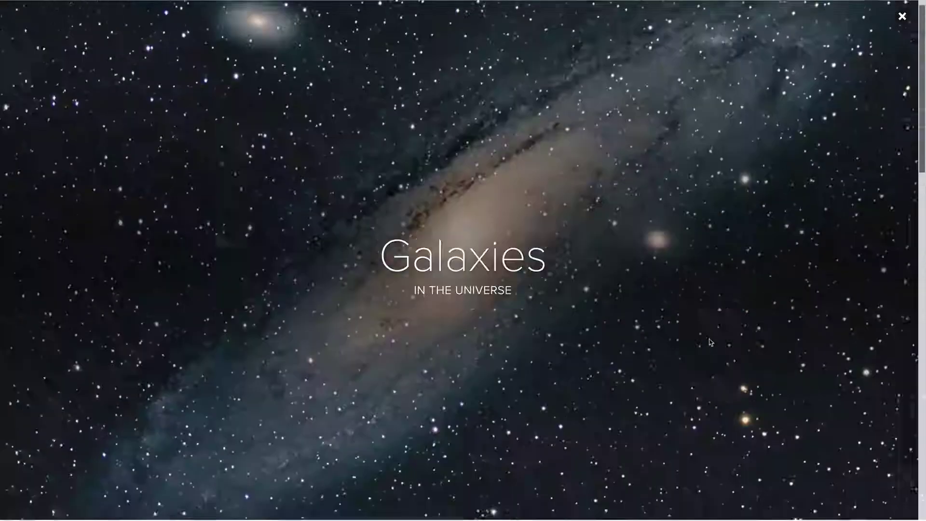
left_click(903, 17)
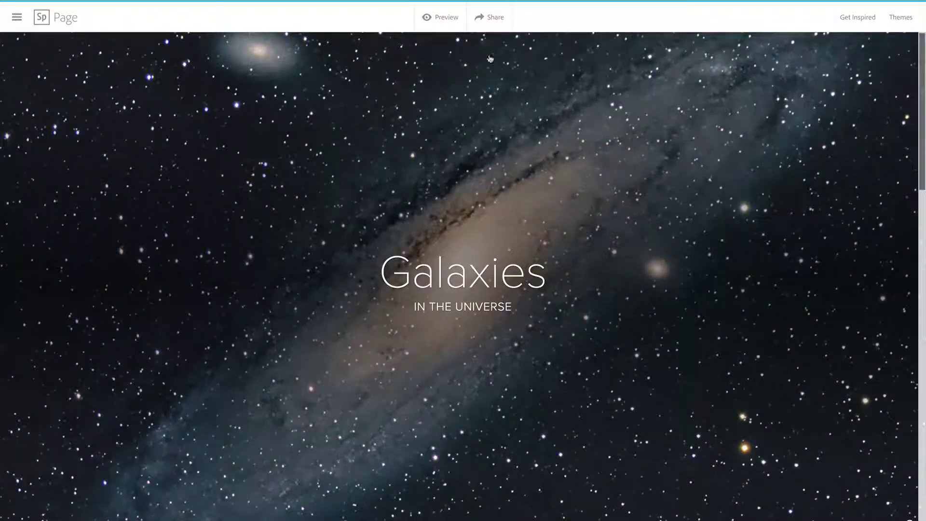
Open the page's publishing details for sharing and set its category to Education
left_click(488, 19)
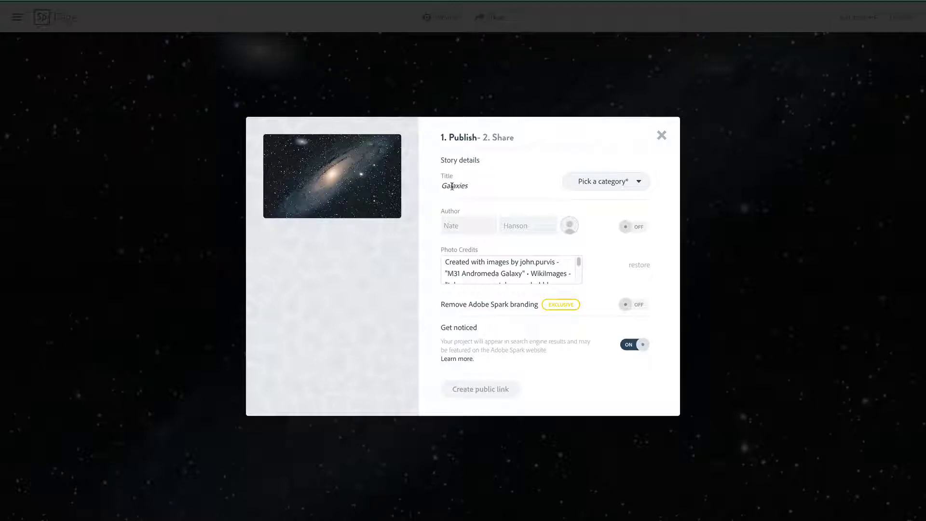
left_click(593, 181)
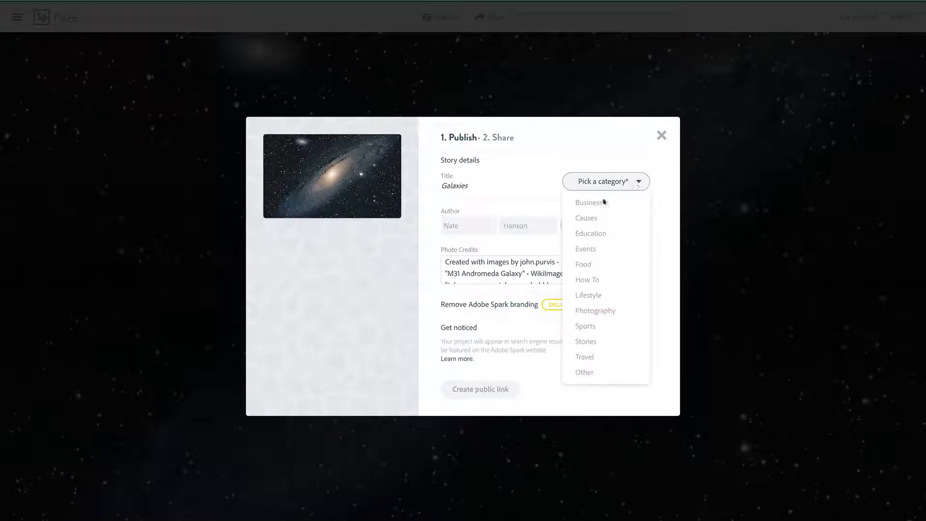
left_click(591, 233)
left_click(484, 232)
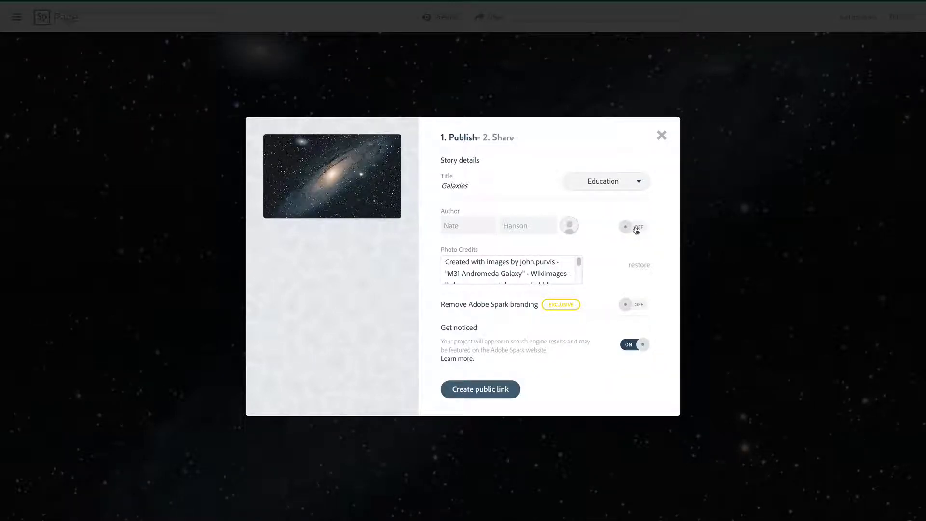
Switch the author display on and back off, and check the photo credits text in the publishing details
left_click(637, 230)
left_click(637, 230)
left_click(518, 260)
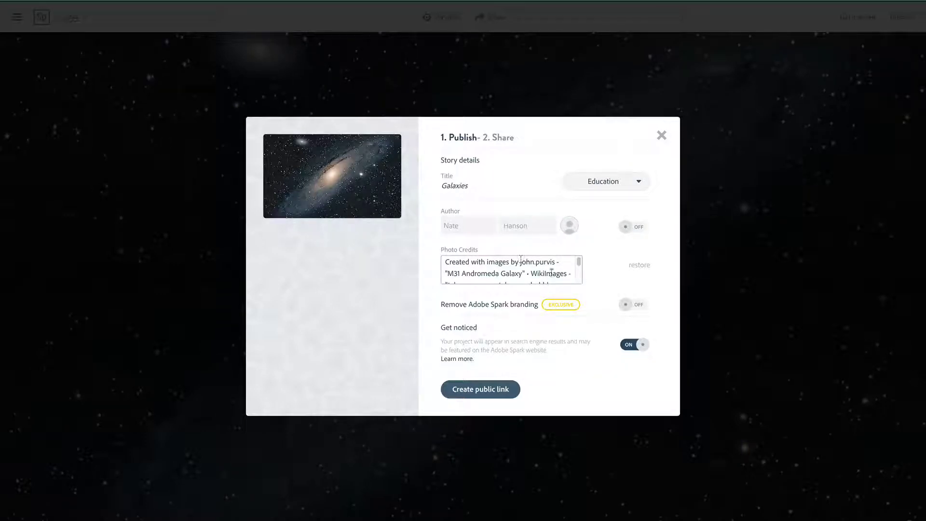
left_click_drag(579, 264, 579, 264)
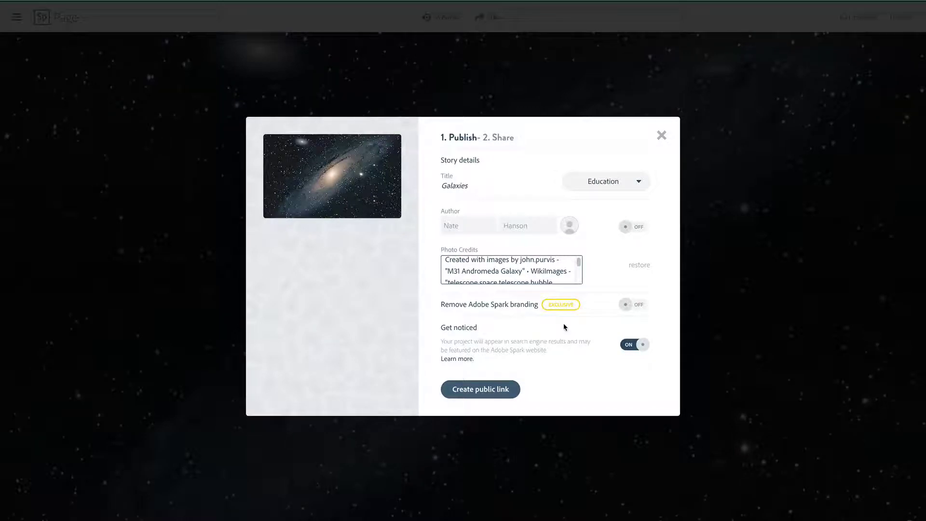
Create an unlisted link for the page with Get noticed turned off, and copy that link
left_click(635, 346)
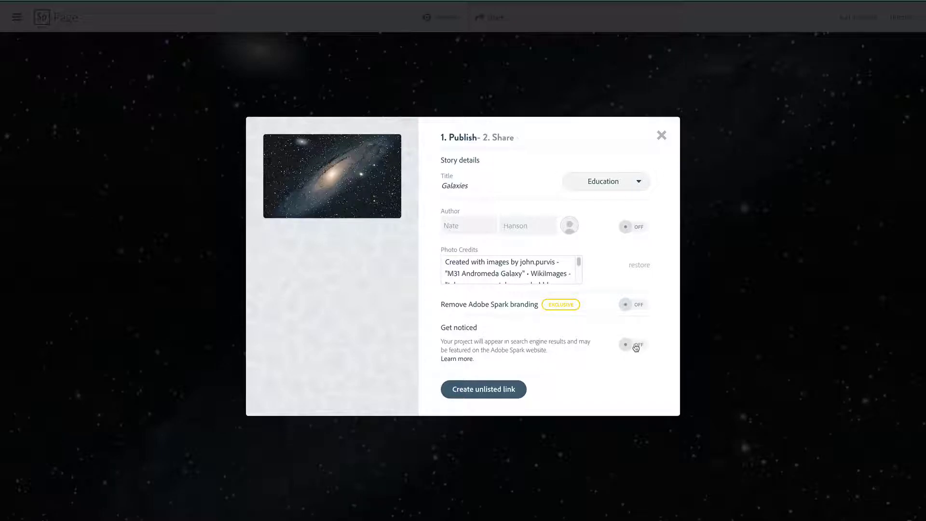
left_click(481, 391)
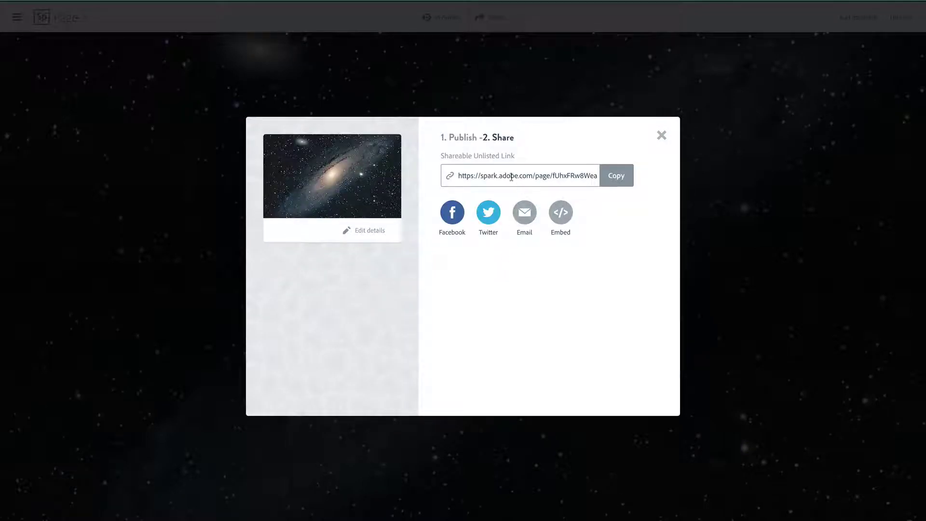
left_click(506, 173)
left_click(614, 177)
Open the copied link in a new browser tab and look through the published page down to the credits and back
key("ctrl+t")
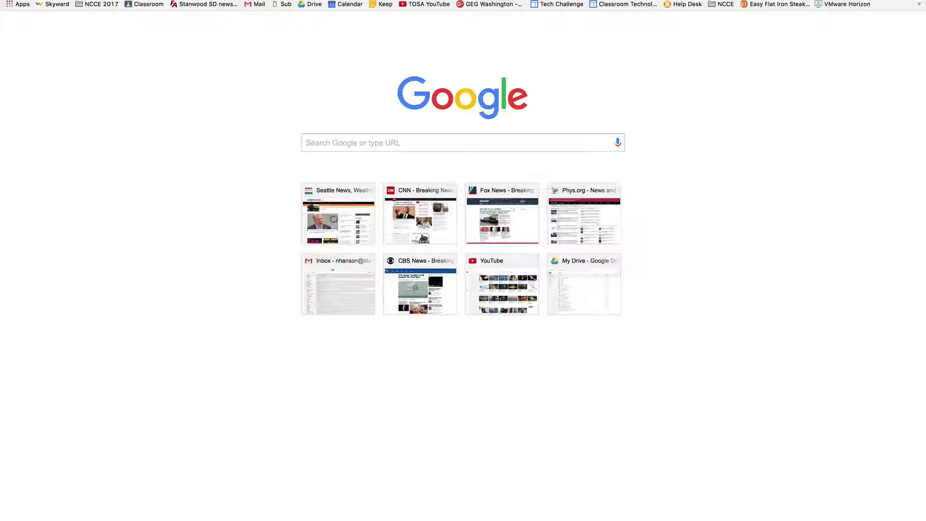
key("super+v")
key("Return")
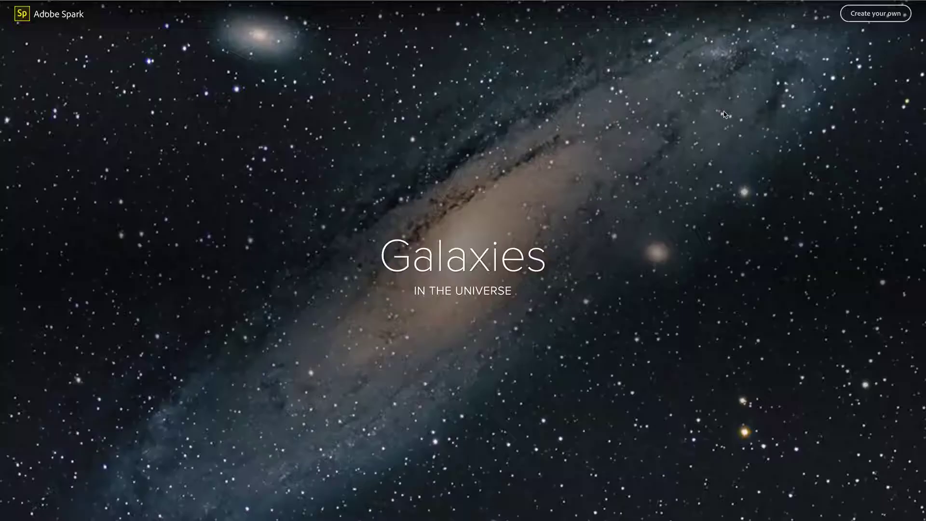
scroll(725, 115, "down", 12)
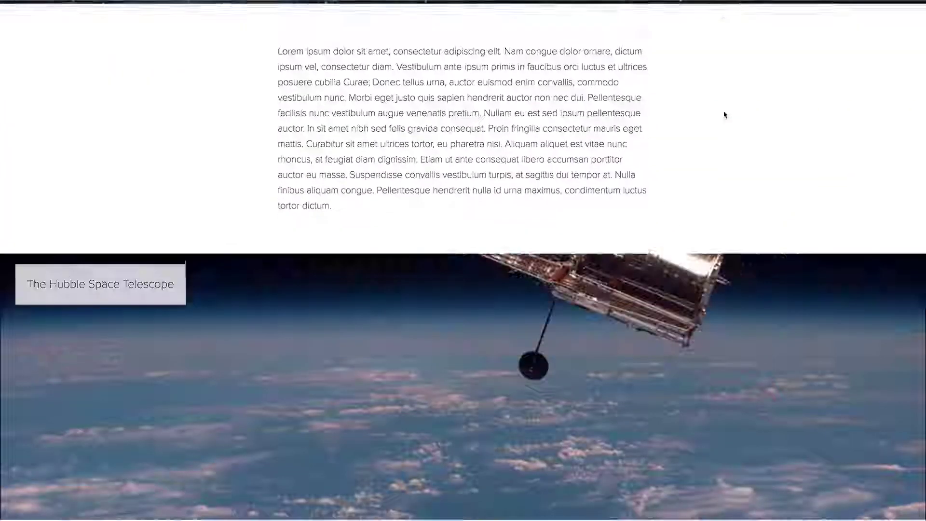
scroll(725, 114, "down", 9)
scroll(725, 115, "up", 10)
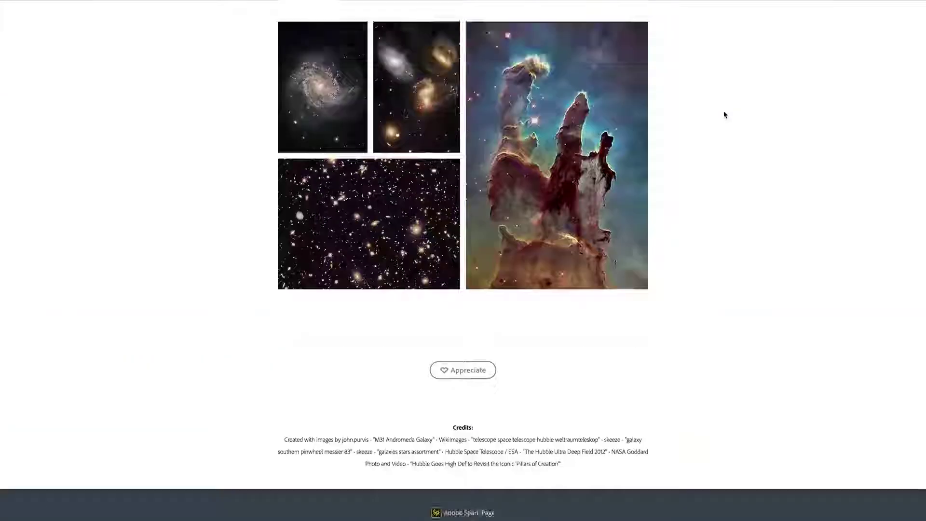
scroll(725, 115, "up", 11)
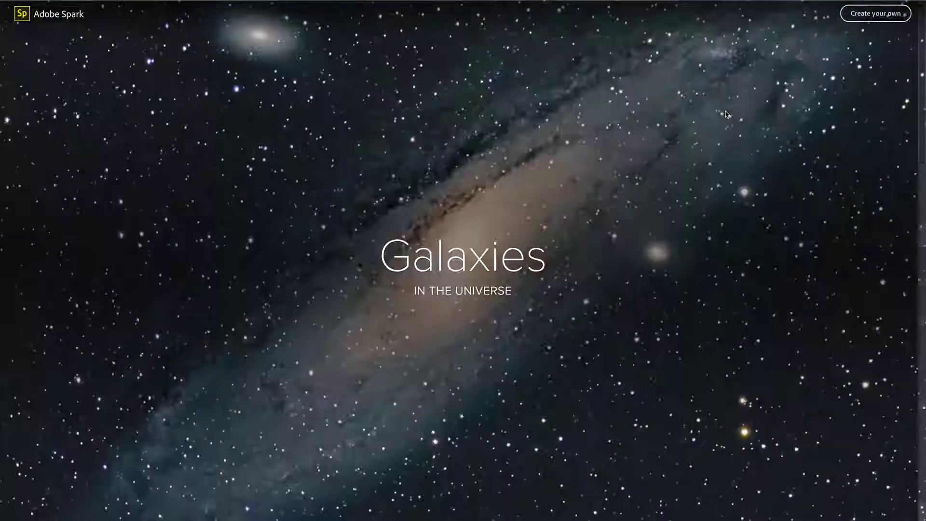